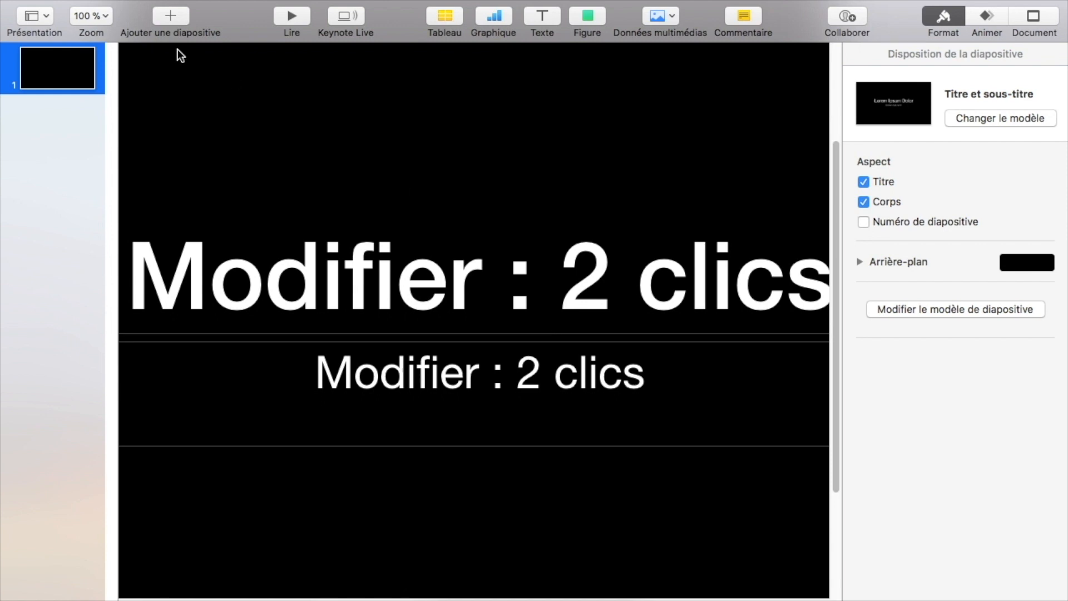
Step: Fit the slide to the window and delete its title and subtitle placeholders
click(104, 17)
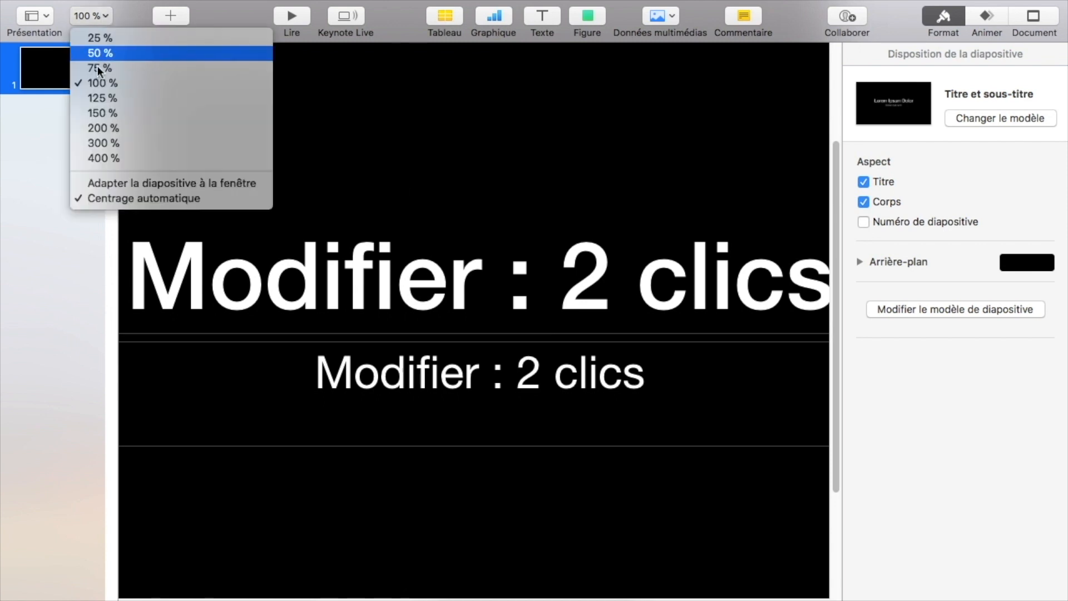
click(168, 185)
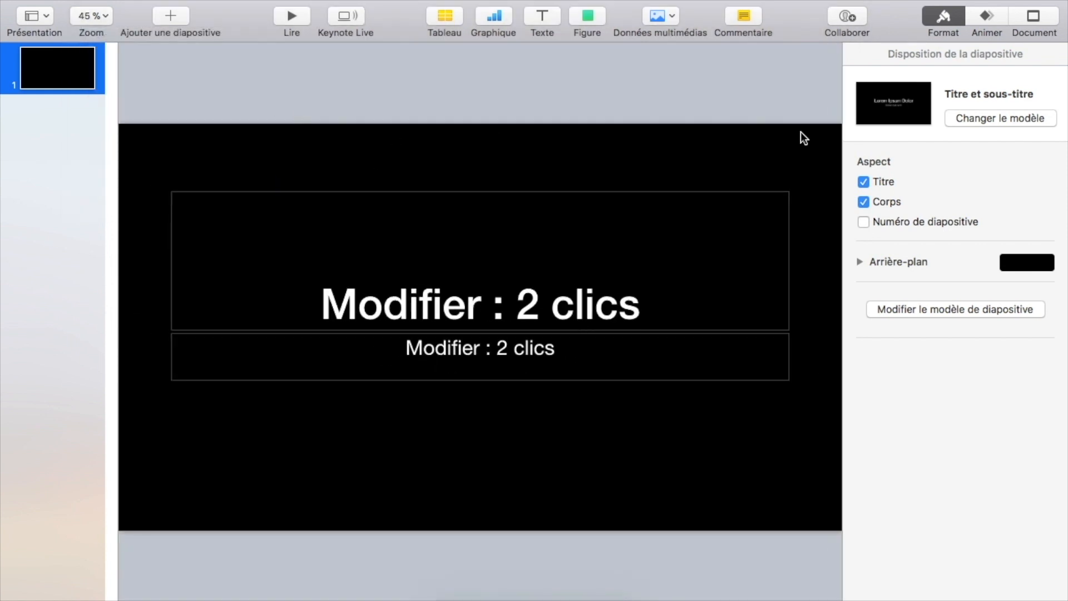
click(413, 310)
key(Delete)
click(456, 353)
key(Delete)
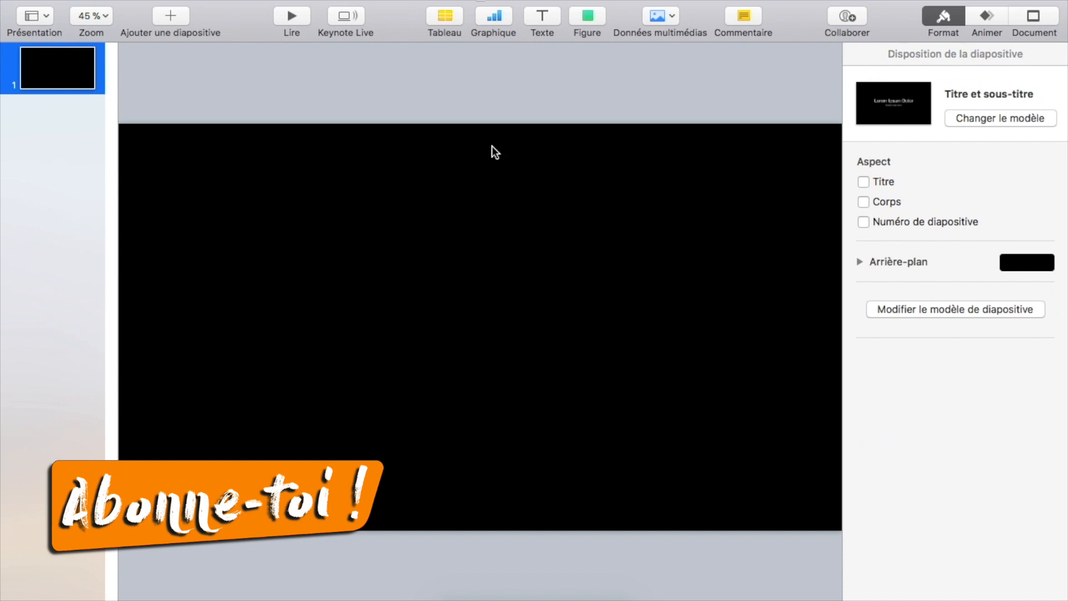
Step: Add a text box to the slide reading "Lundi 2 avril 2018 - 9:54"
click(542, 21)
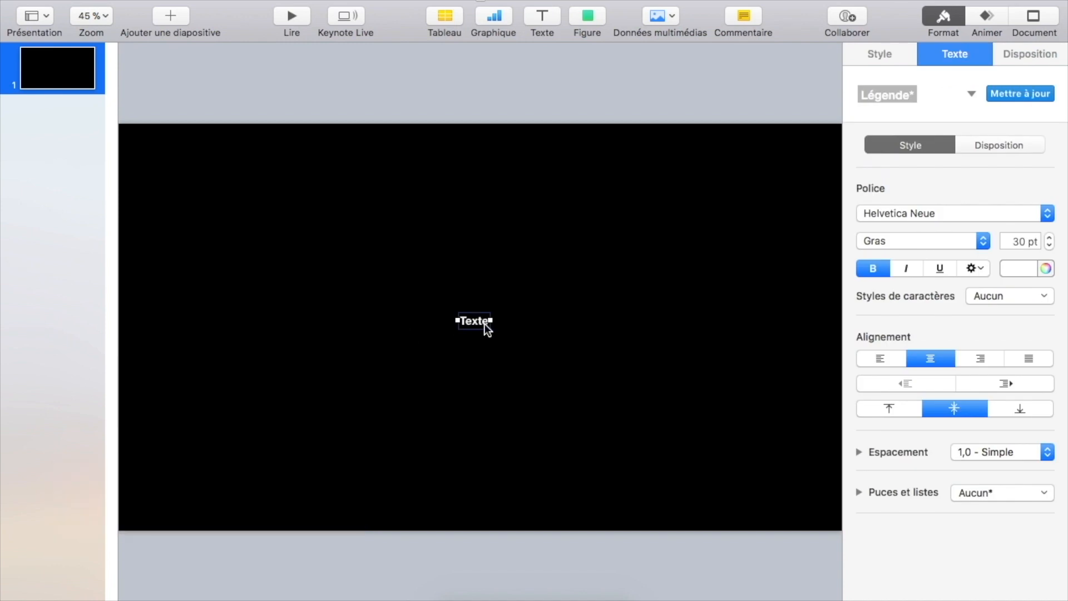
double_click(477, 323)
text(Lundi 2 avril 2018 - 9:)
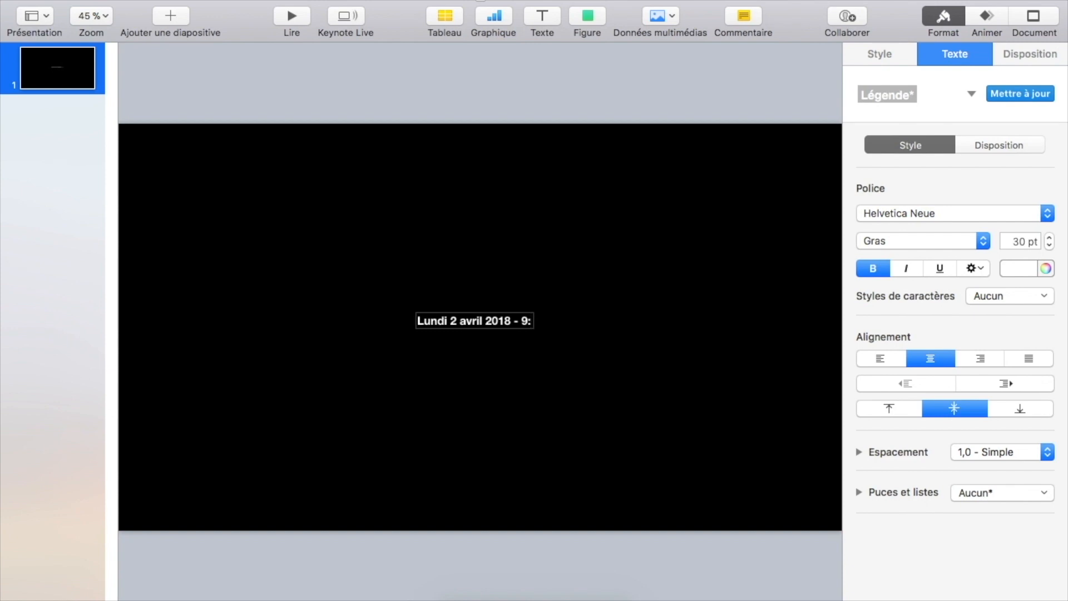
text(54)
key(Return)
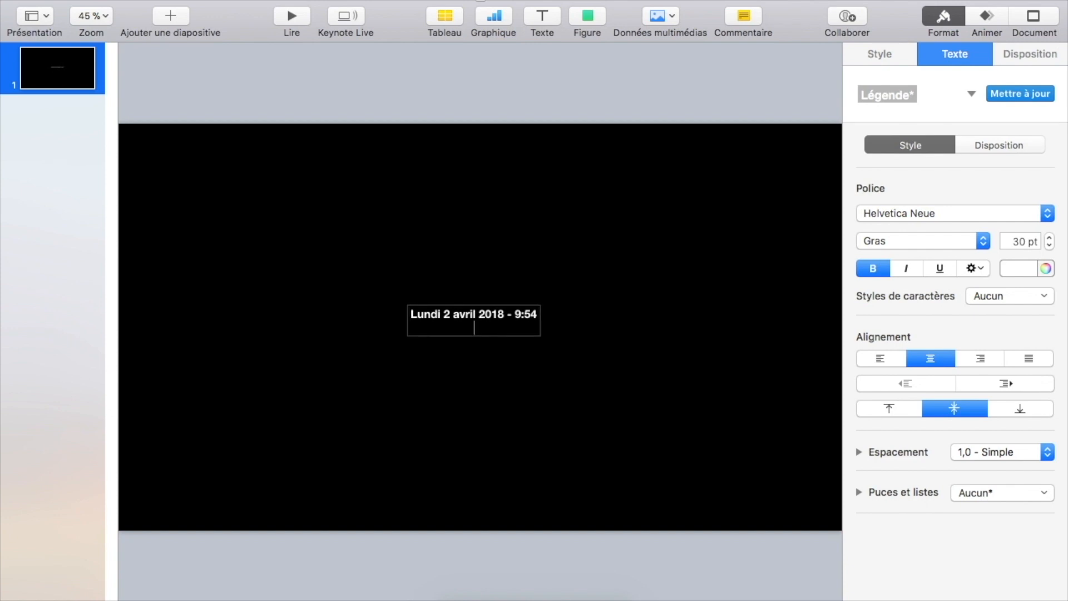
key(BackSpace)
click(475, 261)
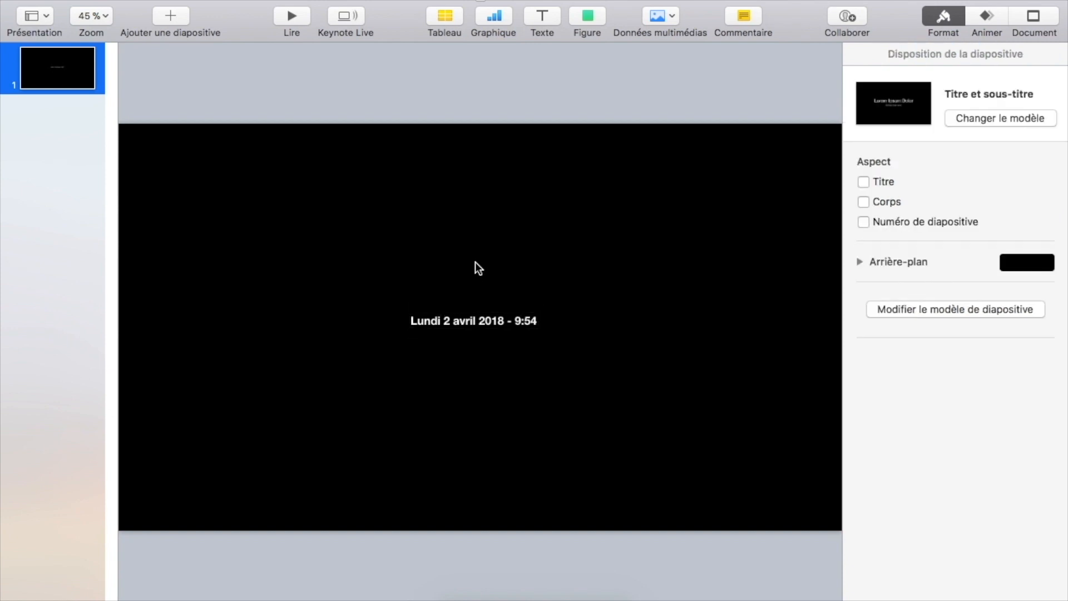
Step: Increase the font size of the date and time text to 42 pt
click(470, 330)
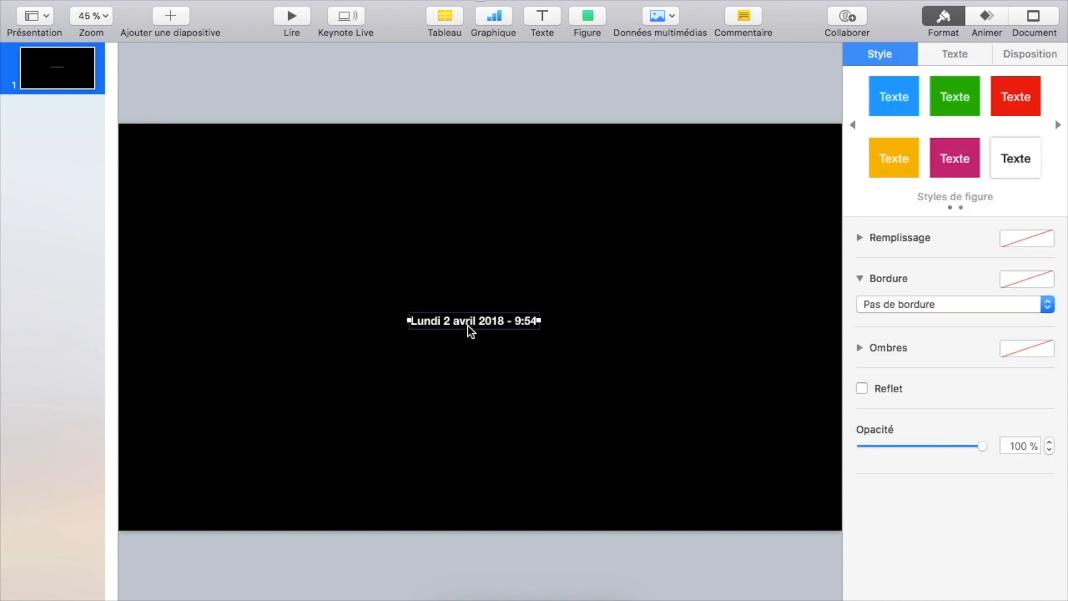
triple_click(422, 322)
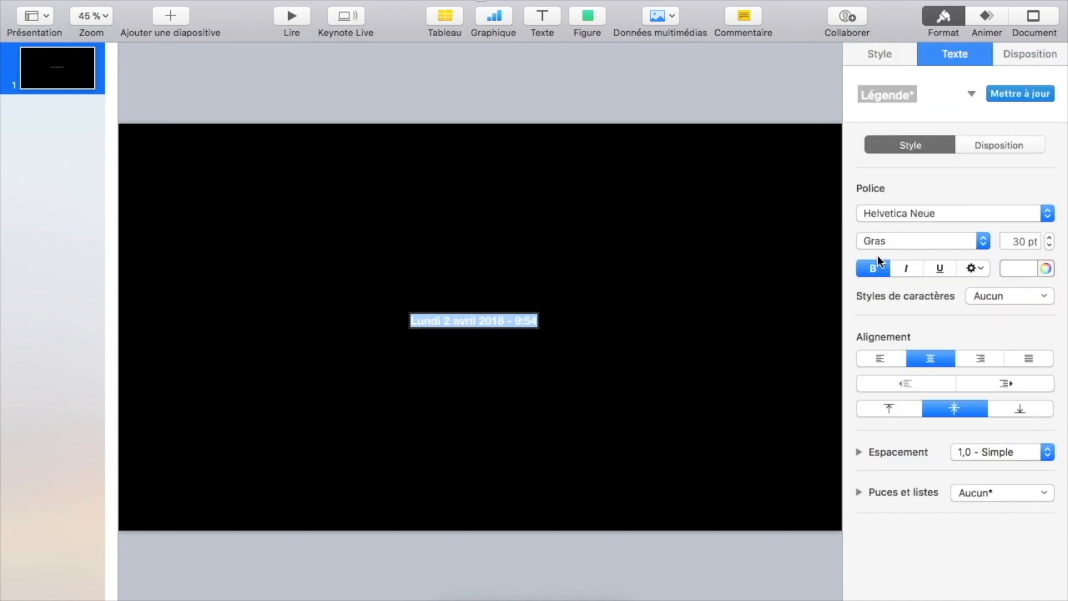
click(1050, 238)
click(1049, 237)
click(1049, 238)
click(1049, 237)
click(1049, 237)
click(1049, 237)
click(1049, 238)
click(1050, 238)
click(1049, 238)
click(1050, 237)
click(1050, 237)
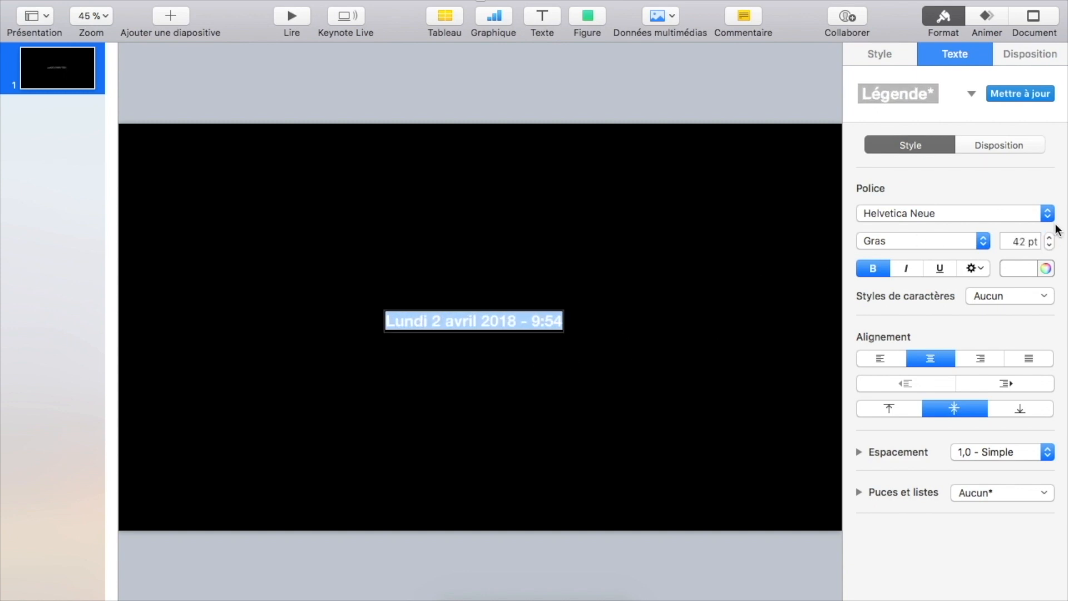
Step: Change the font of the date and time text to Times New Roman
click(1048, 214)
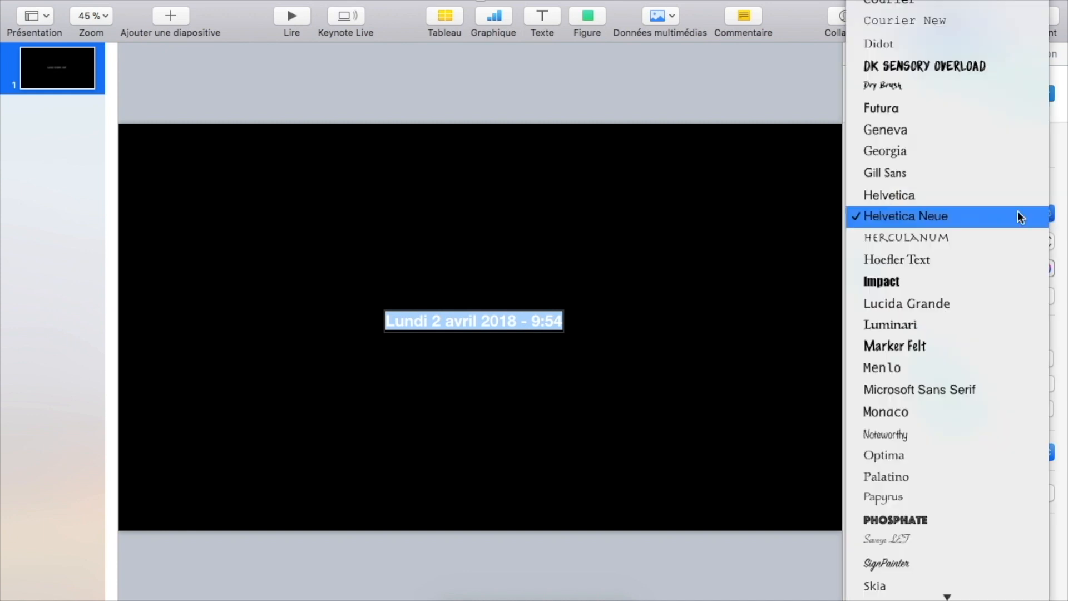
scroll(919, 258, down, 5)
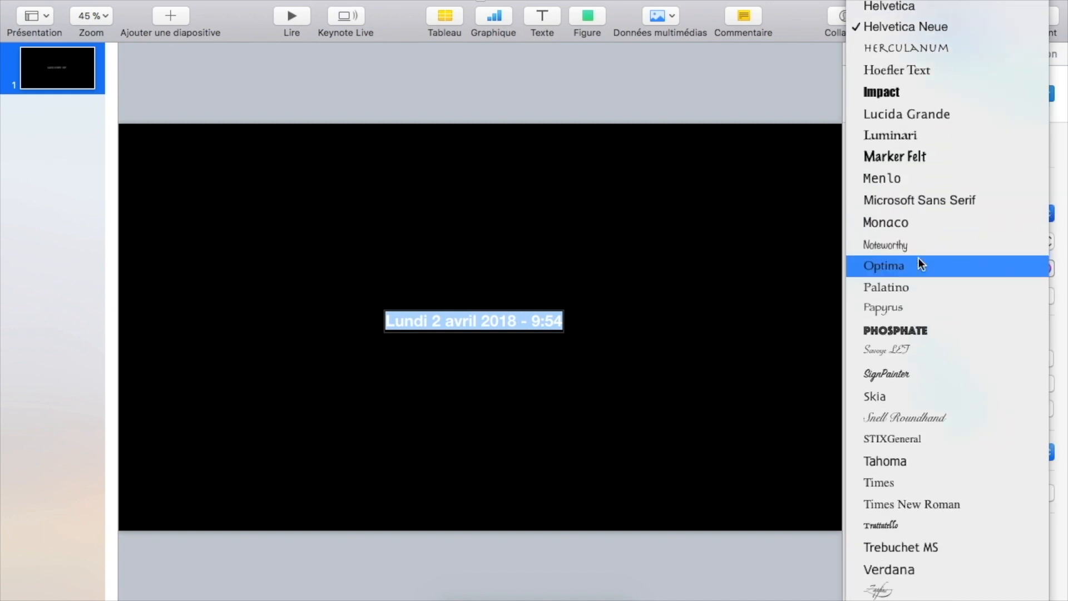
click(896, 503)
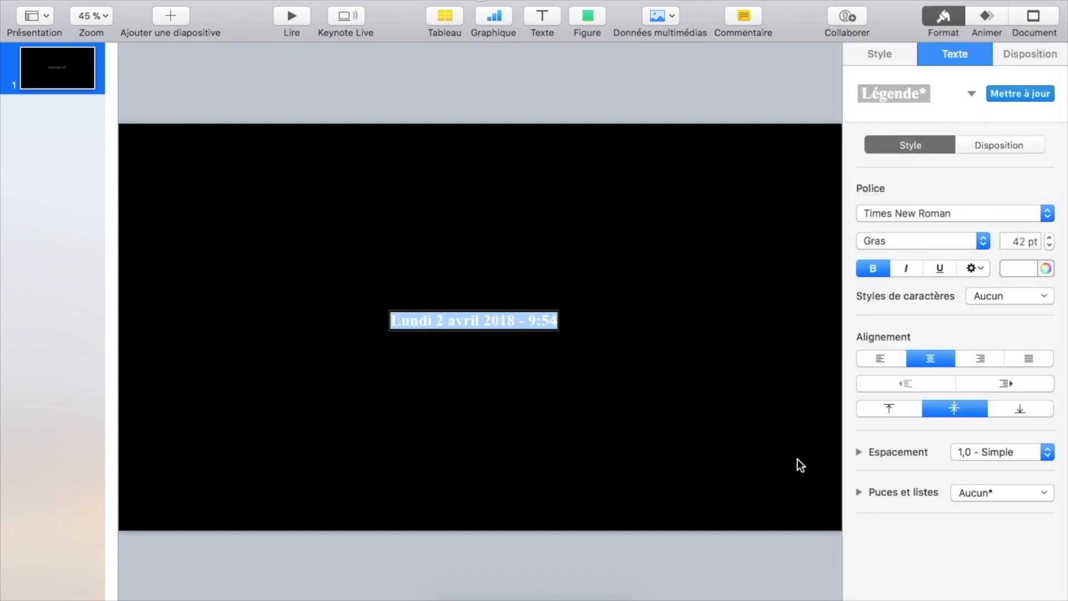
click(612, 241)
Step: Move the date and time text to the lower-left corner of the slide
click(476, 324)
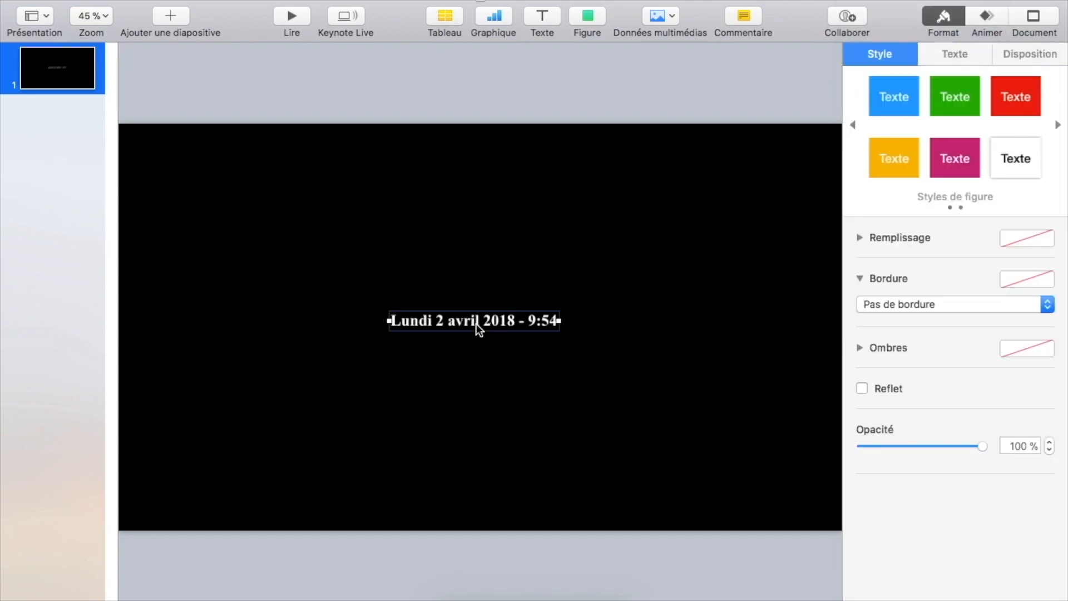
drag(476, 322, 225, 481)
click(371, 323)
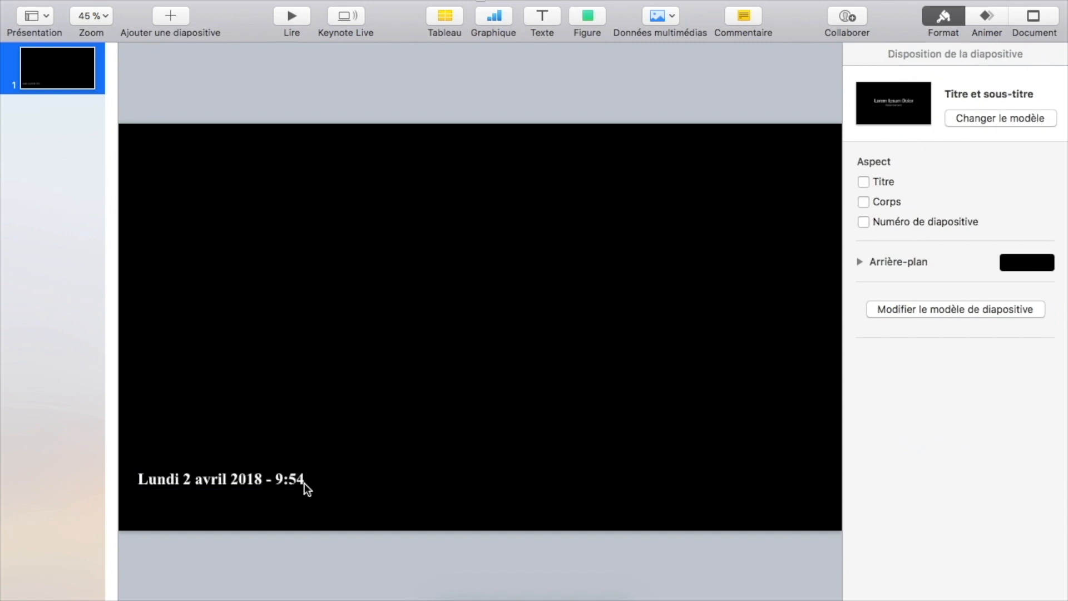
Step: Give the date and time text the "Machine à écrire" entrance effect
click(286, 477)
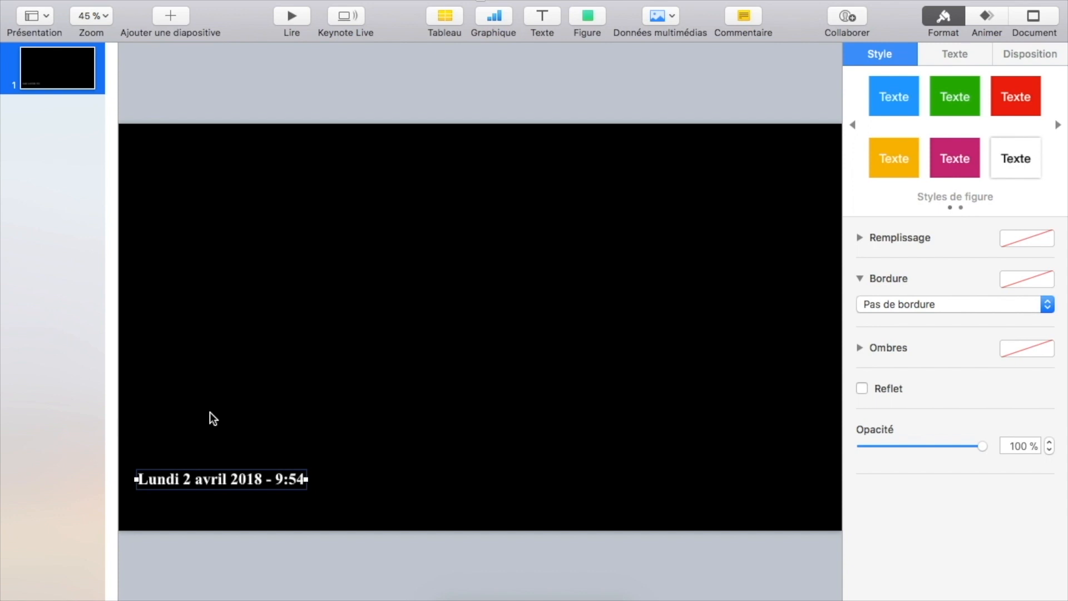
click(987, 17)
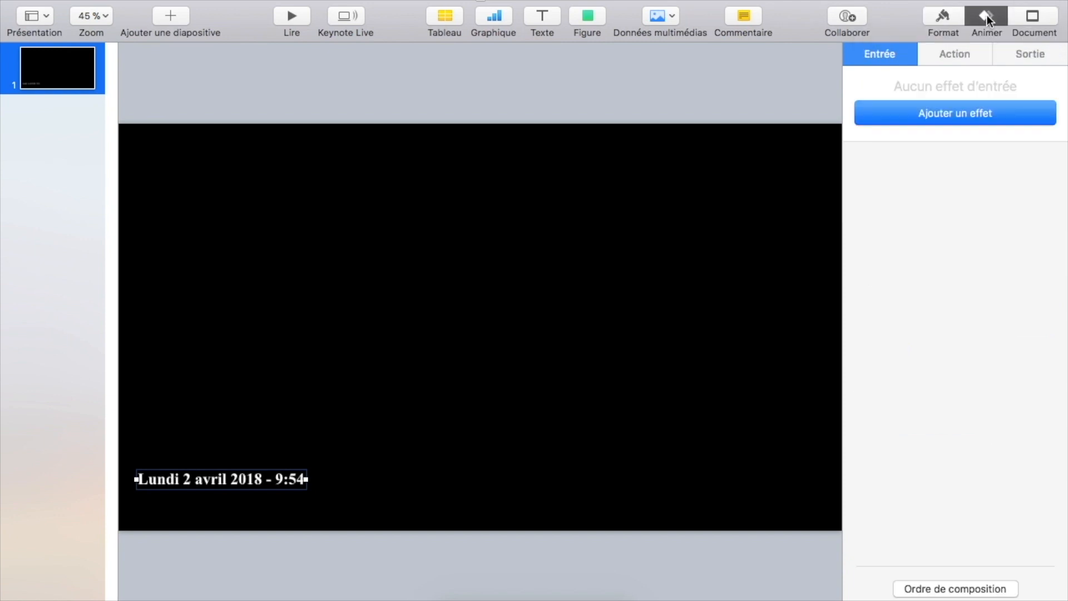
click(962, 114)
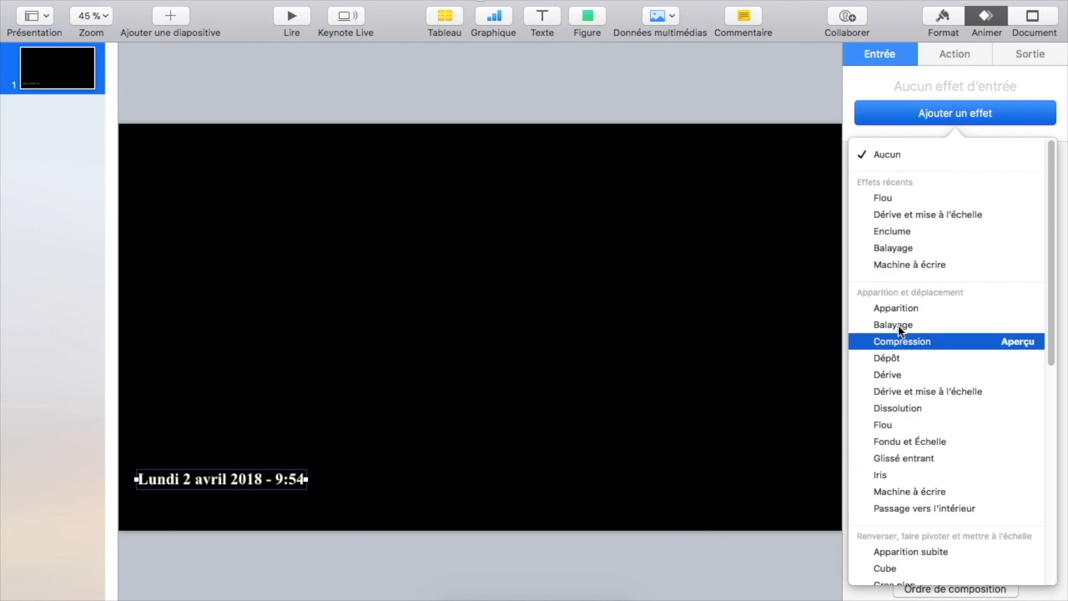
click(916, 492)
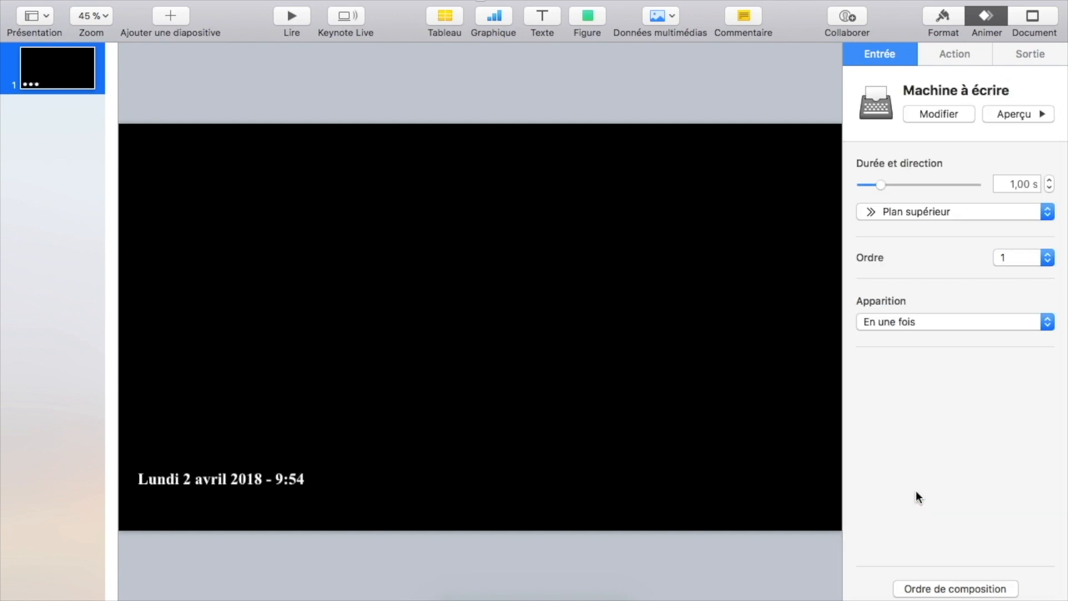
Step: Set the duration of the "Machine à écrire" effect to 2,00 s
click(1050, 180)
click(1050, 180)
click(1050, 181)
click(1050, 181)
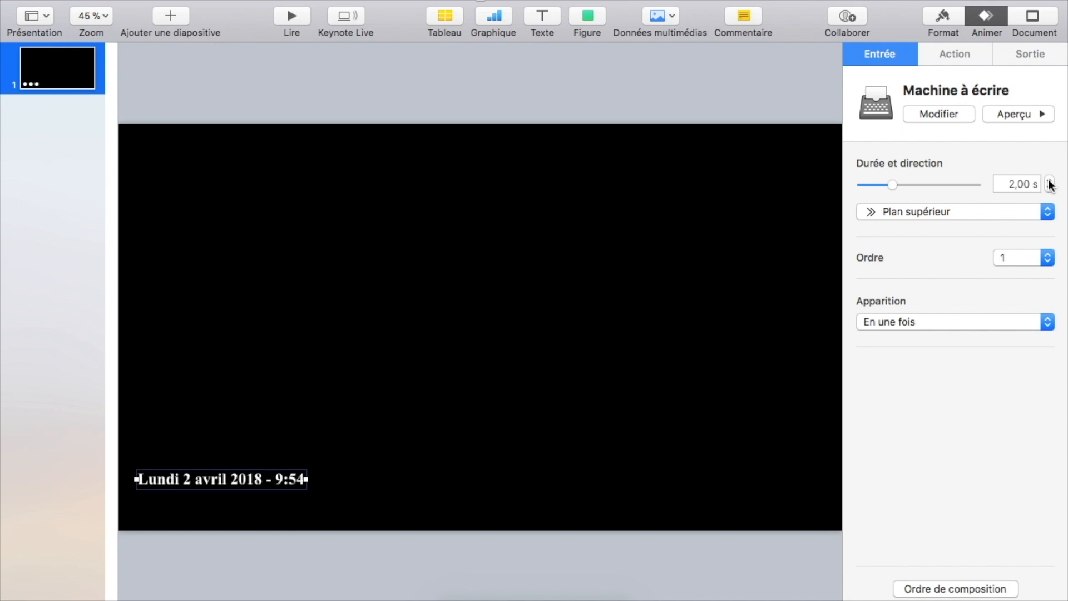
Step: Preview the typewriter effect, play the slideshow to check it full screen, and return to editing
click(1013, 118)
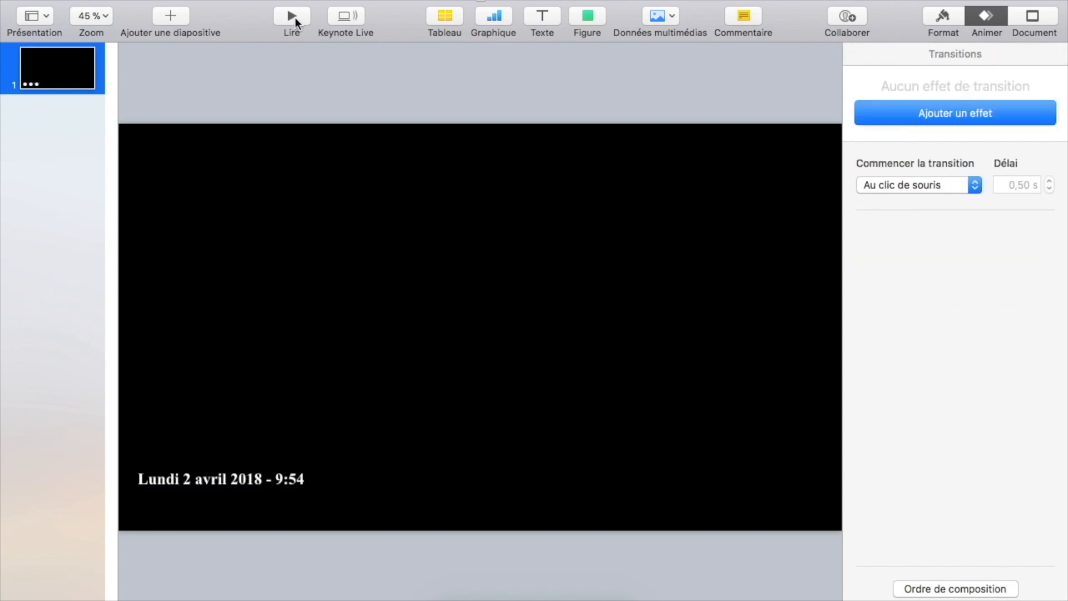
click(293, 16)
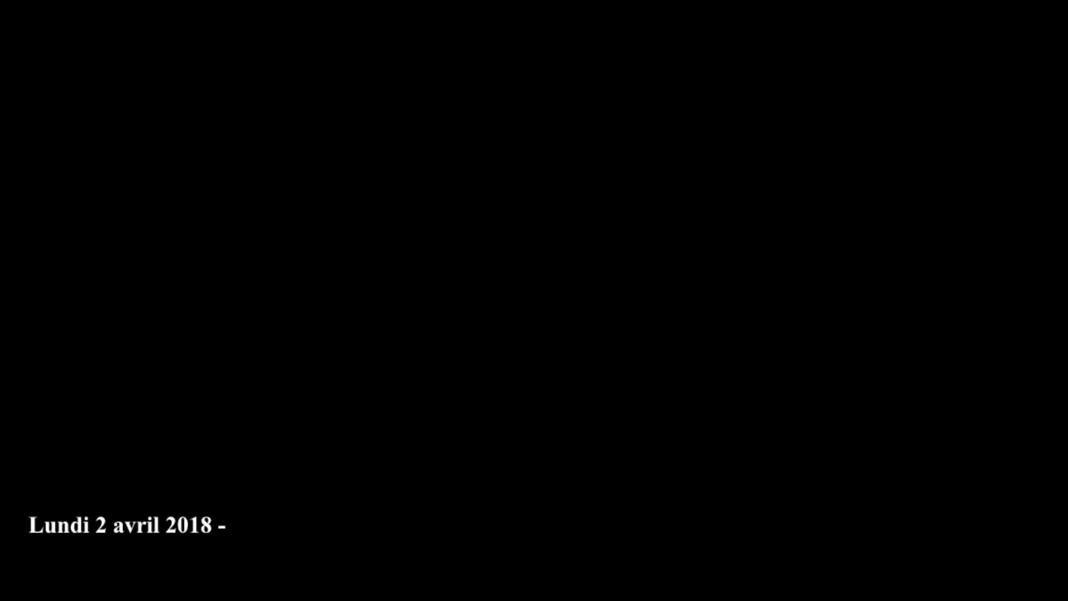
key(Escape)
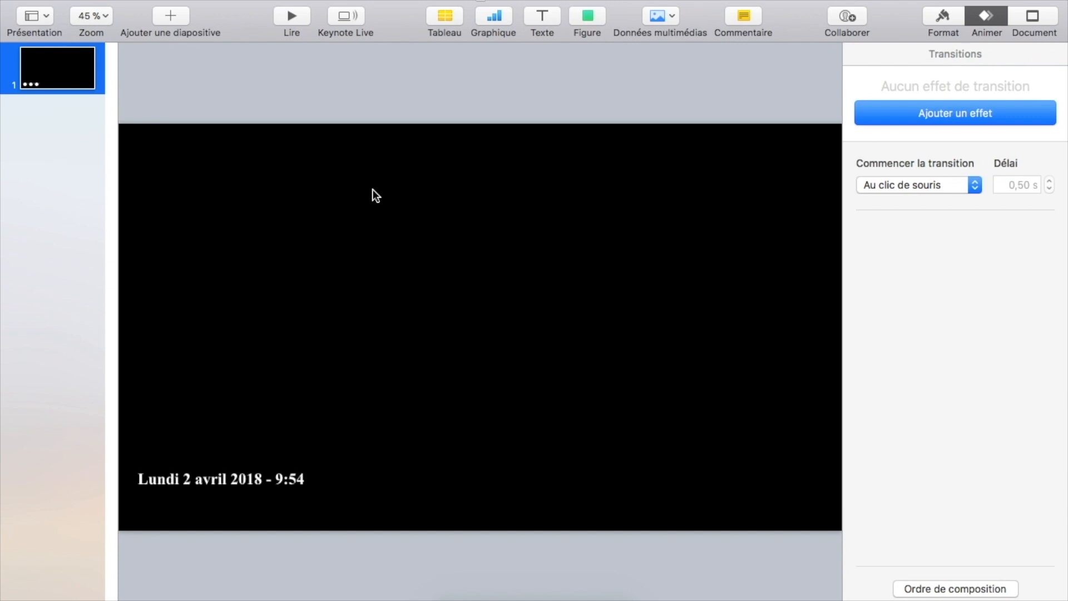
Step: Change the slide background from its fill palette to solid green
click(946, 18)
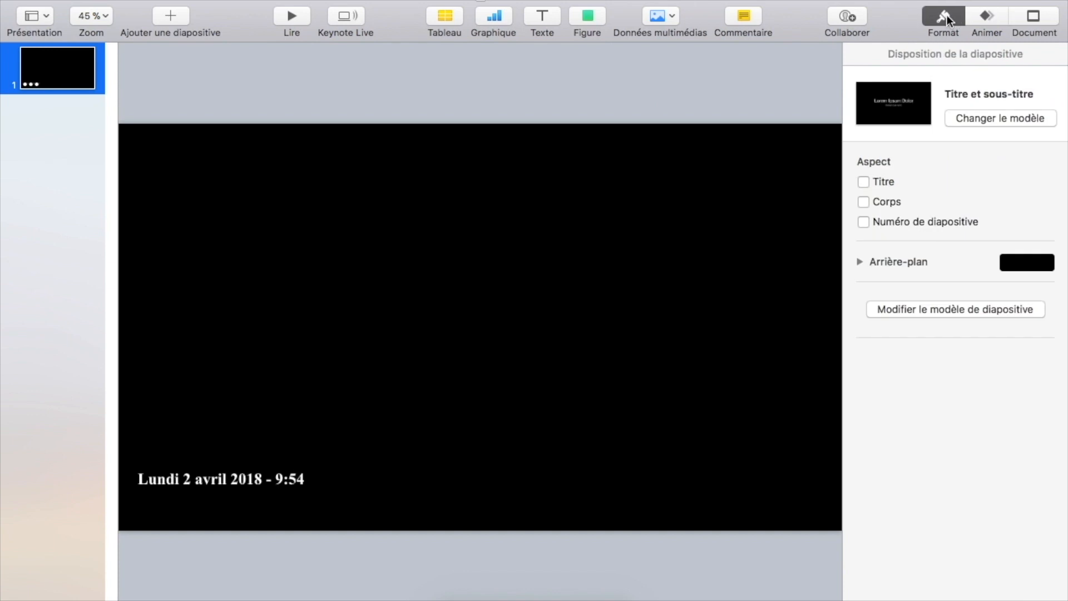
click(1025, 269)
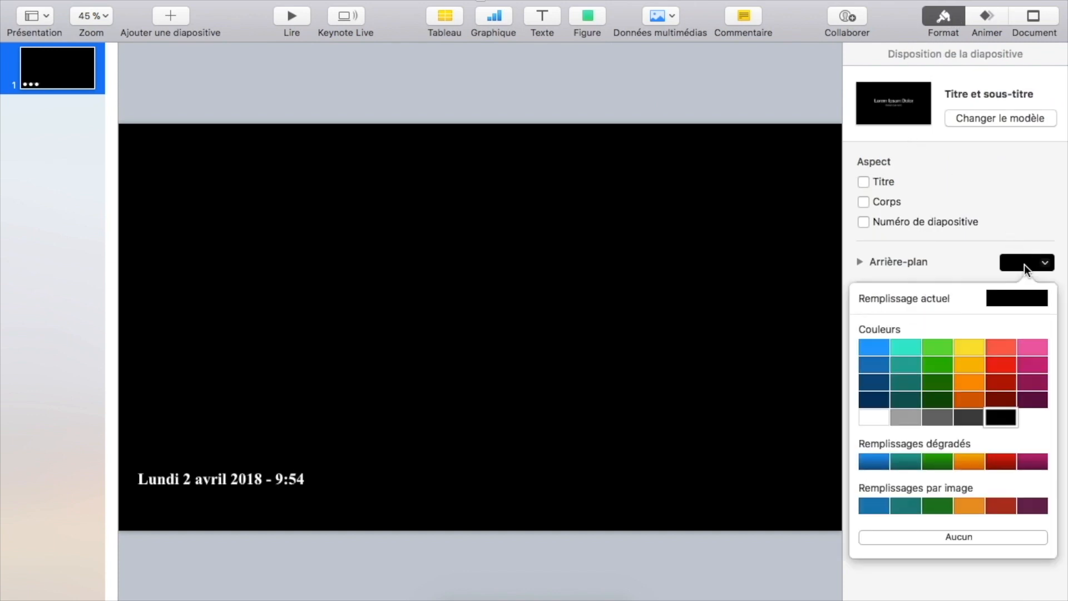
click(940, 365)
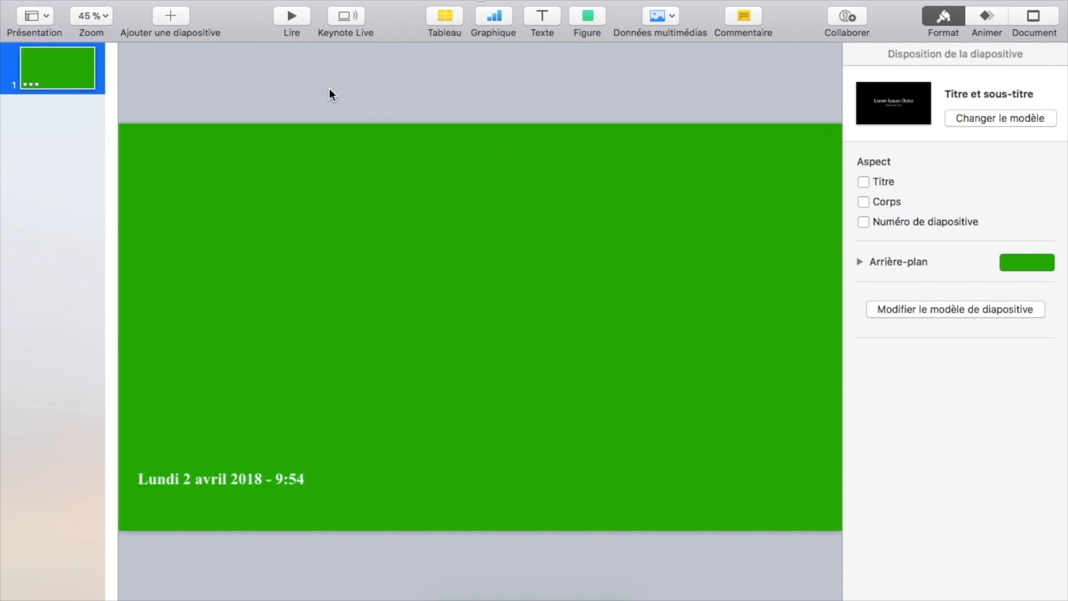
Step: Export the presentation as a QuickTime video in 1080p format with automatic playback
click(120, 0)
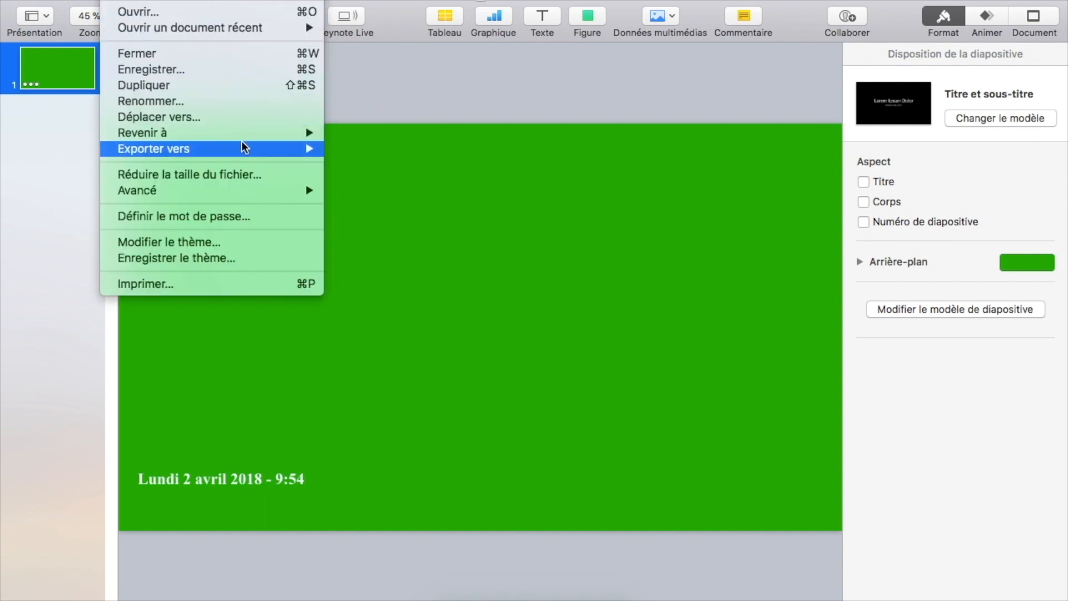
mouse_move(316, 152)
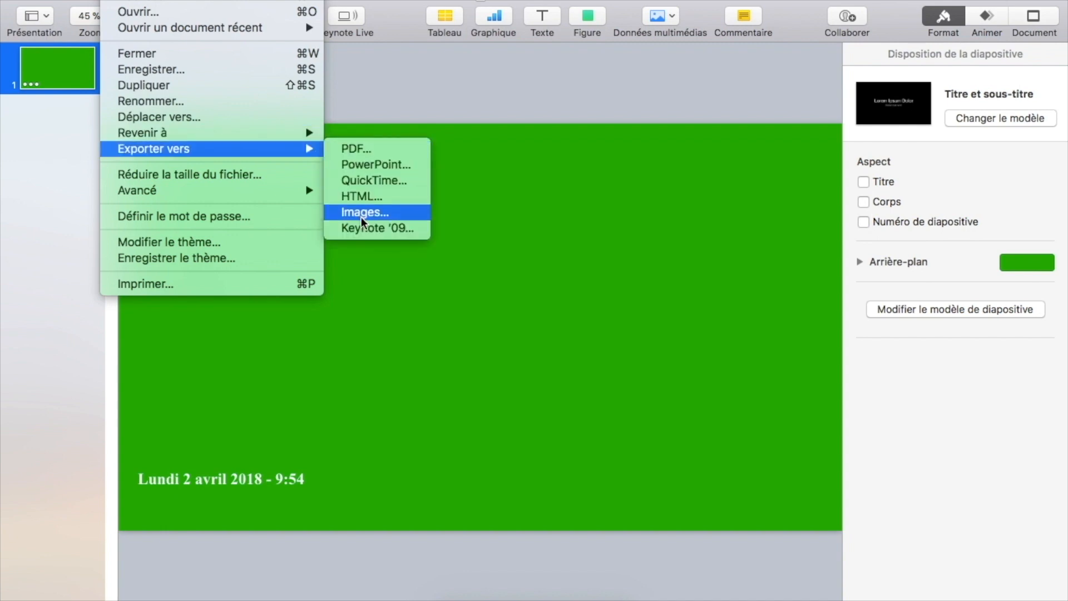
click(381, 182)
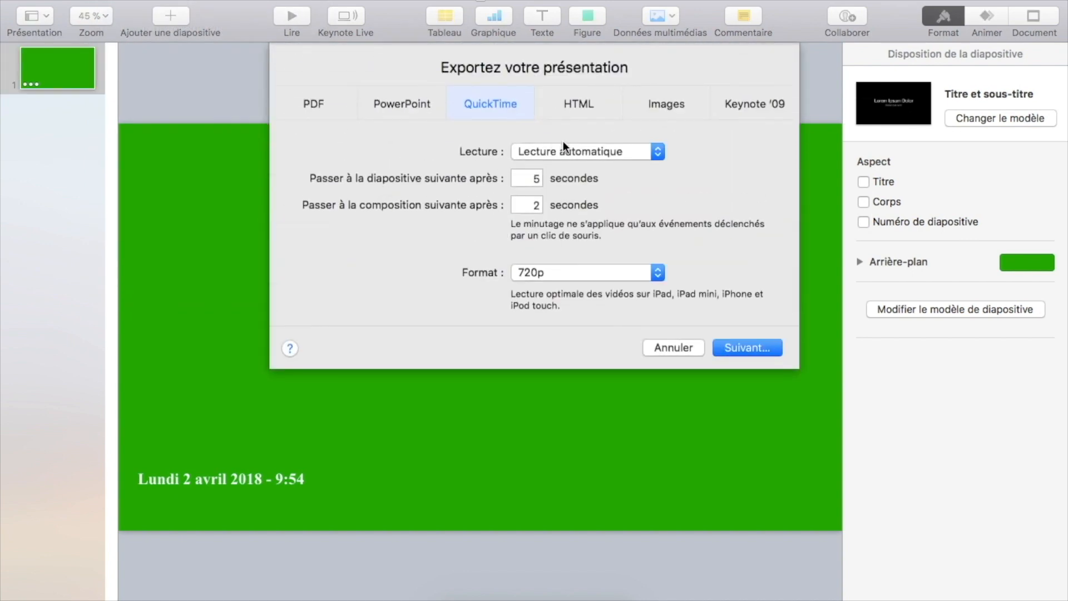
click(539, 272)
click(542, 288)
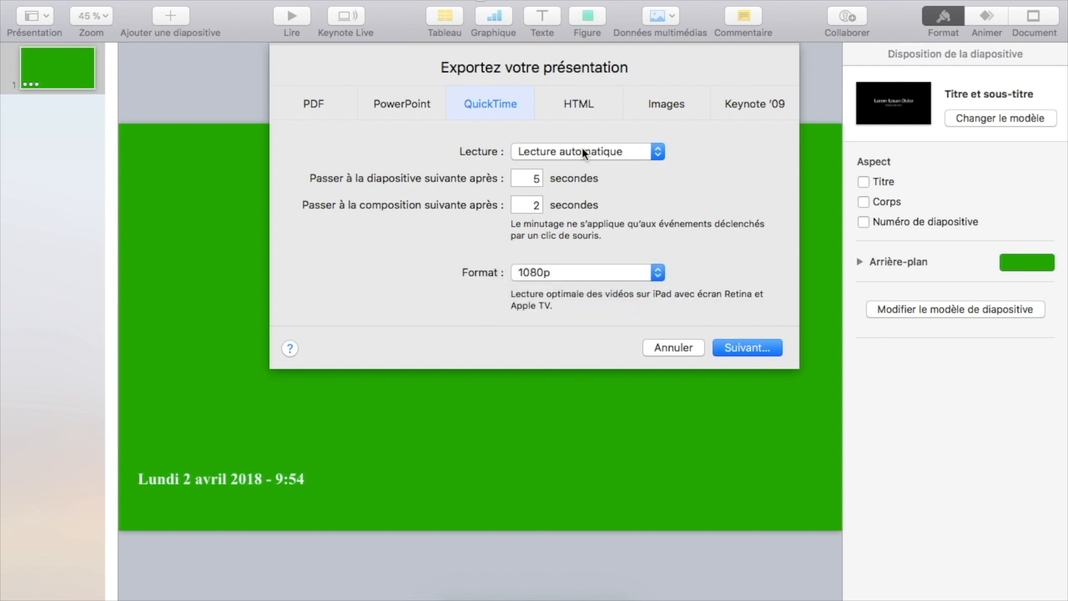
click(747, 348)
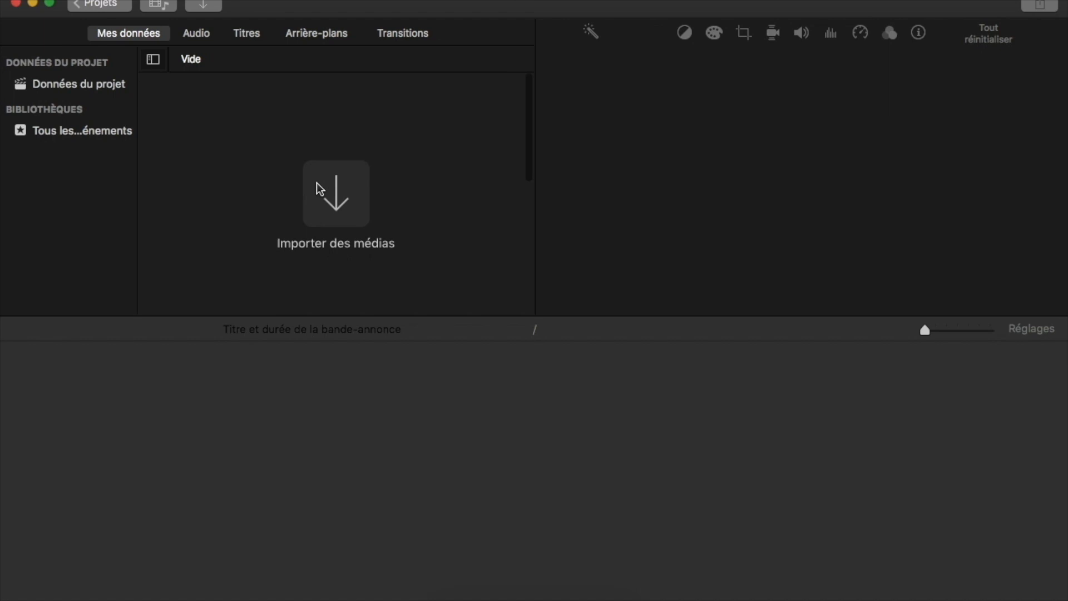
Step: Switch to iMovie and import the "machine titre" video from the Bureau folder into the 12-03-18 event
scroll(450, 194, down, 4)
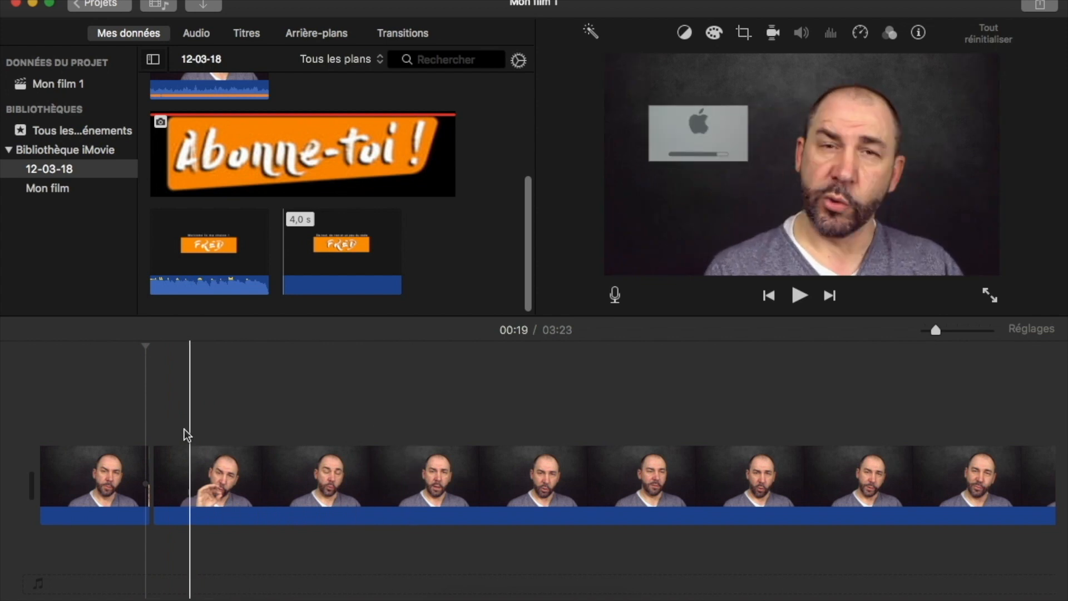
click(200, 6)
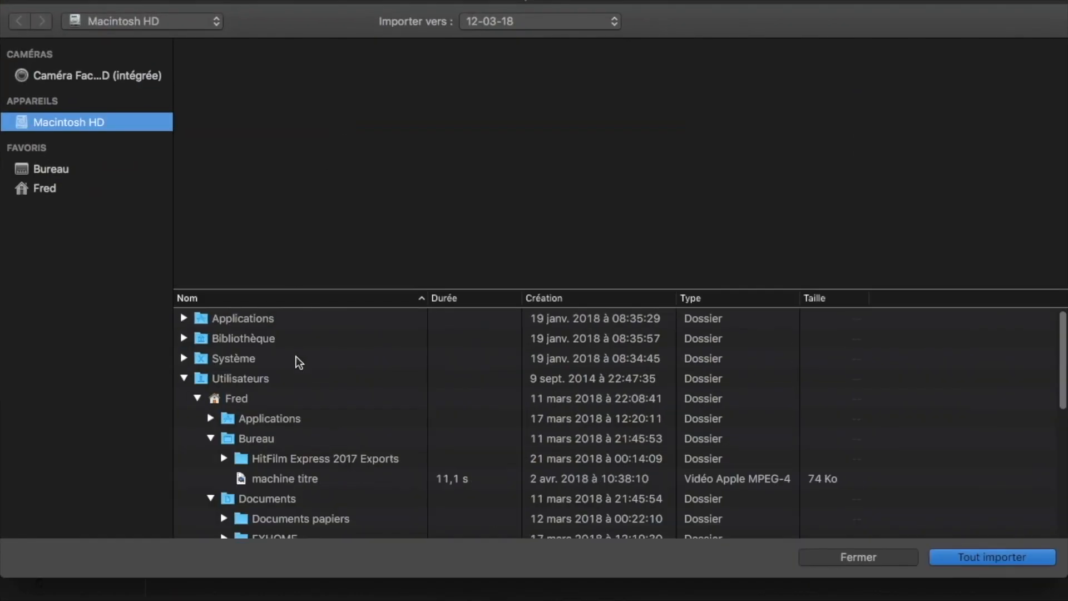
click(255, 442)
click(303, 480)
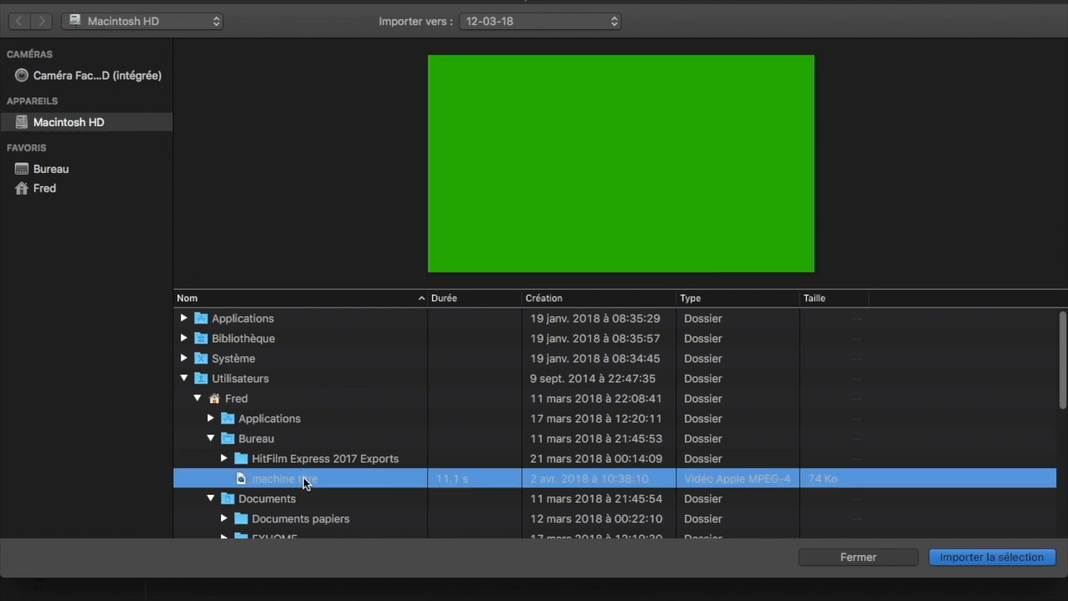
click(973, 559)
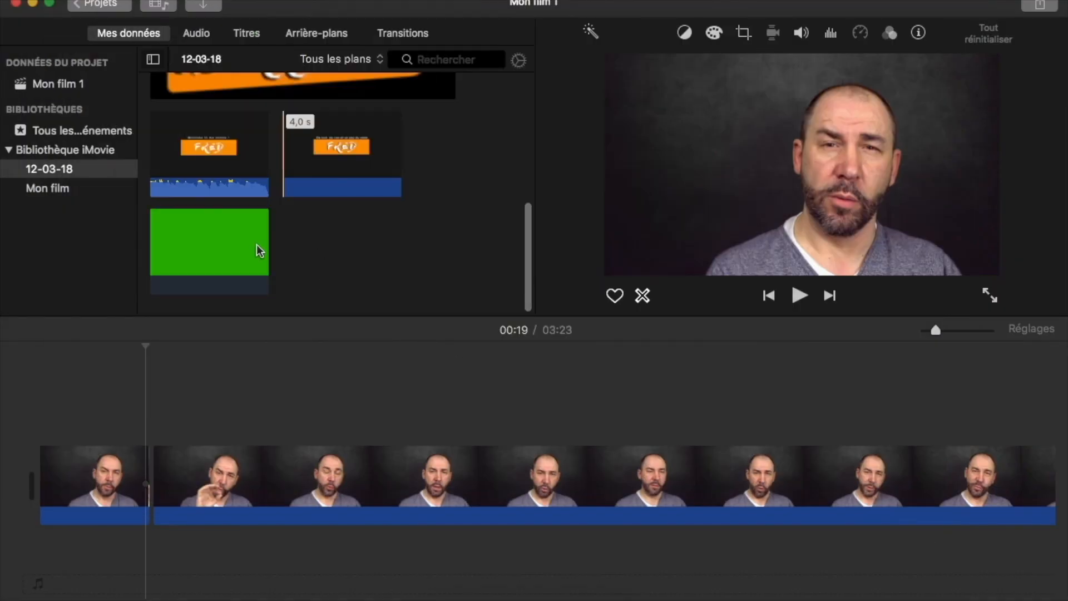
Step: Overlay the green title clip above the film near the start of the second clip, trim its blank beginning to about 9.2 s remaining, and preview it
click(196, 251)
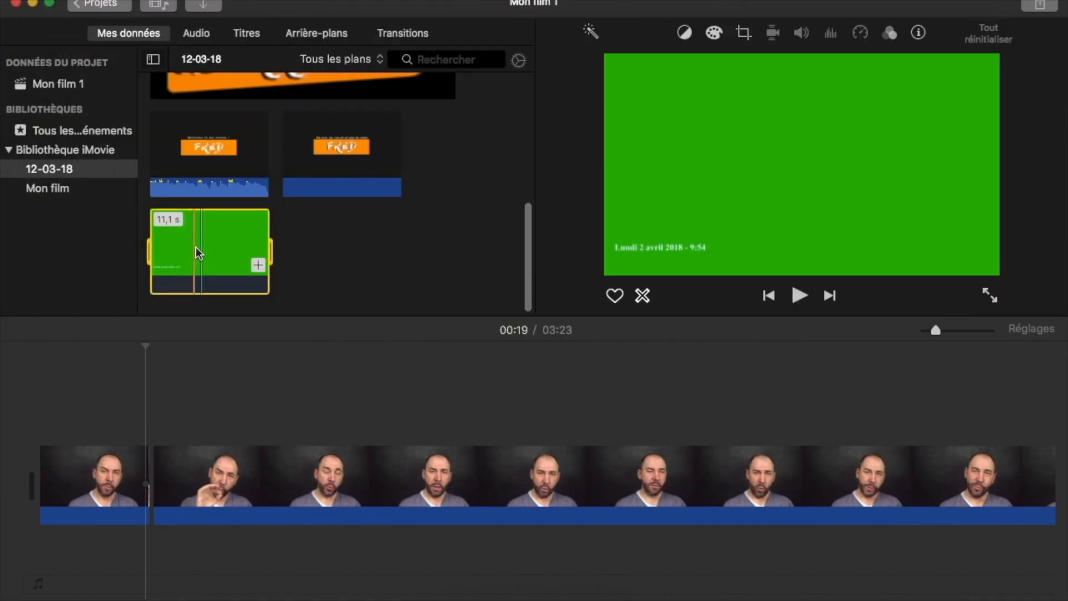
drag(225, 252, 167, 404)
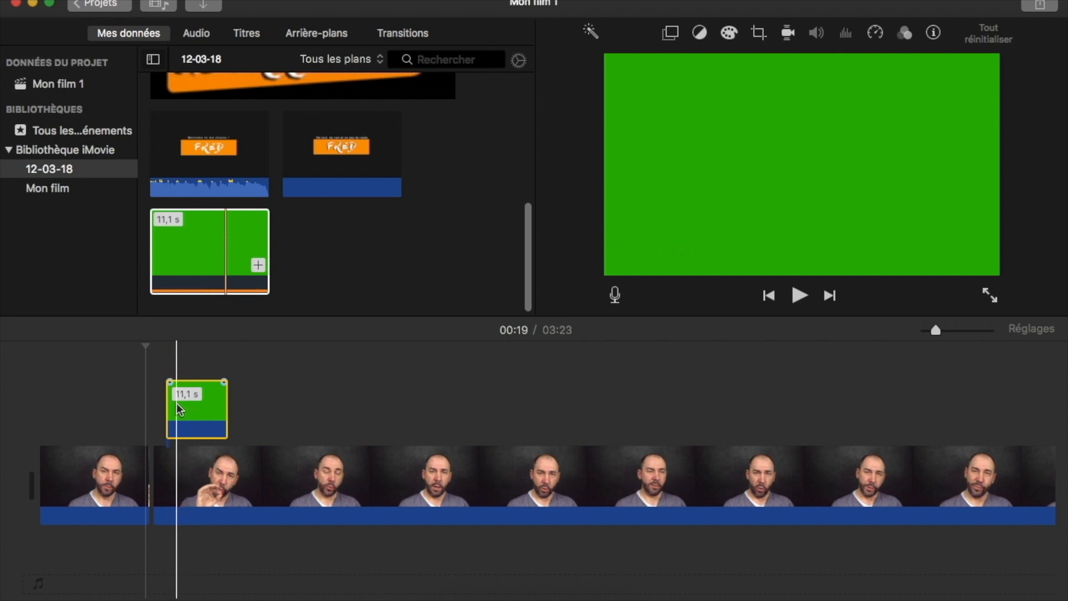
click(176, 403)
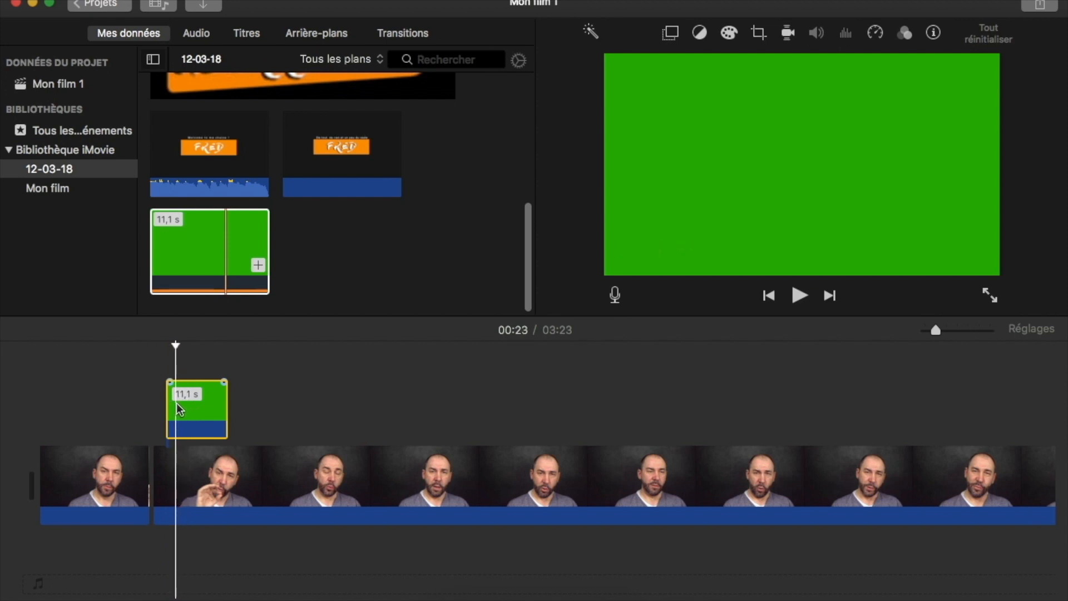
drag(168, 404, 177, 404)
click(167, 401)
key(space)
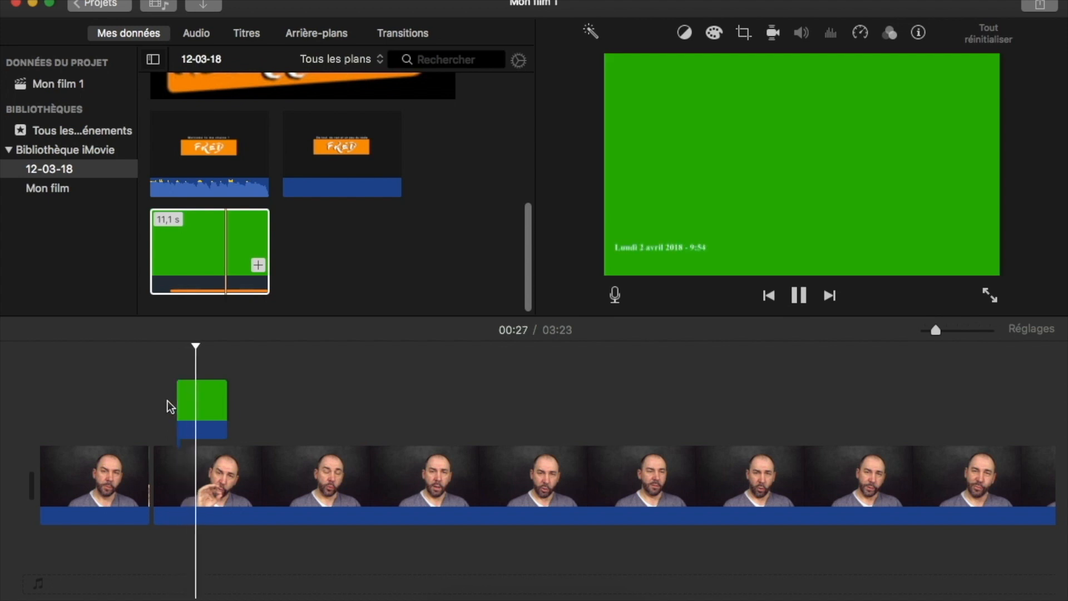
Step: Set the overlaid title clip's video overlay mode to Écran vert/bleu so its green background is keyed out
click(213, 398)
right_click(217, 405)
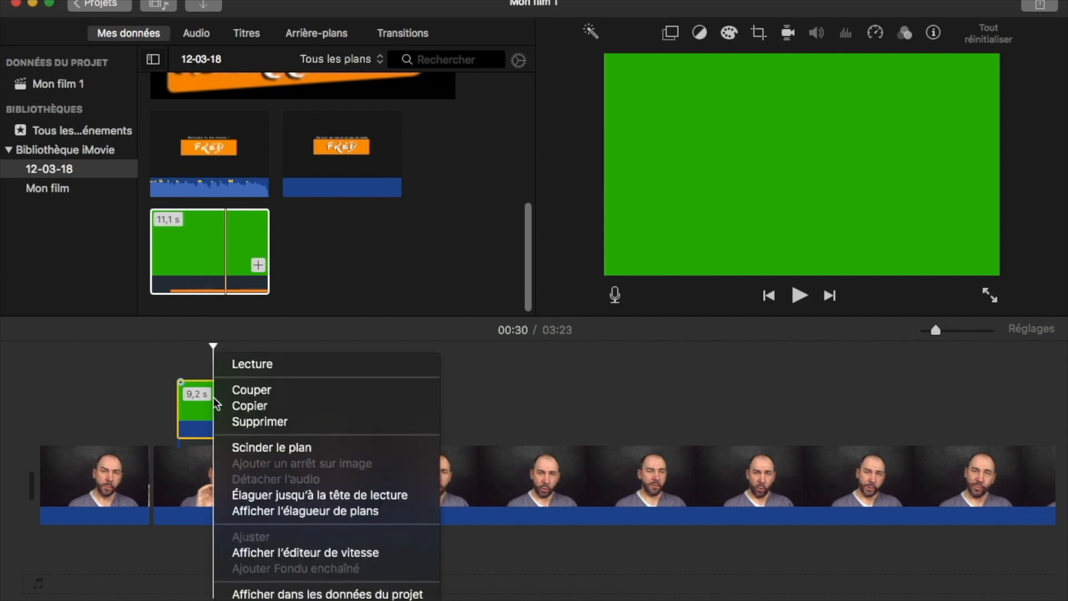
click(559, 403)
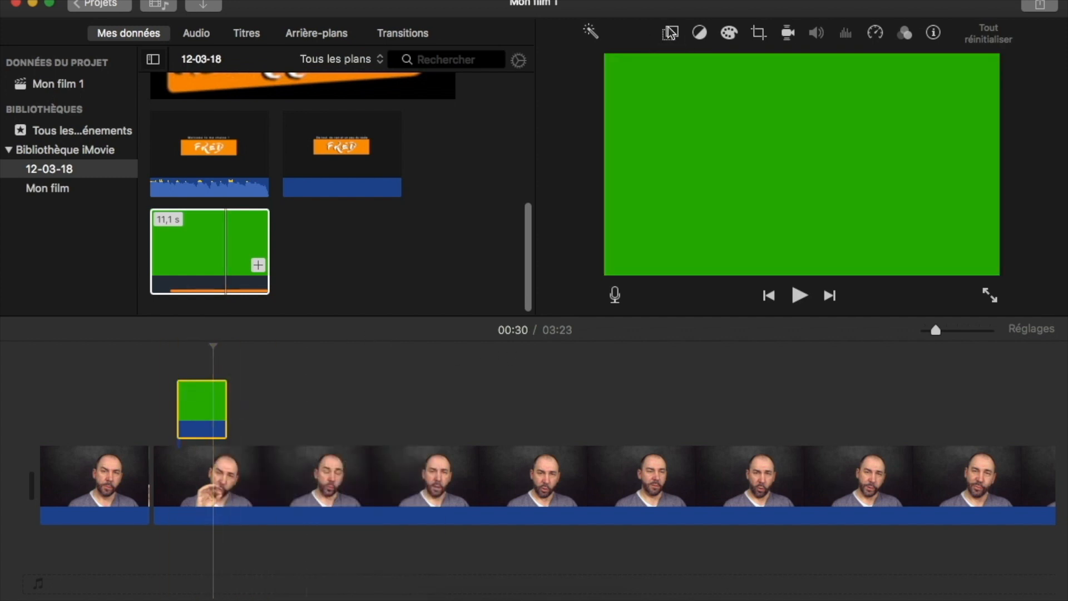
click(670, 33)
click(620, 66)
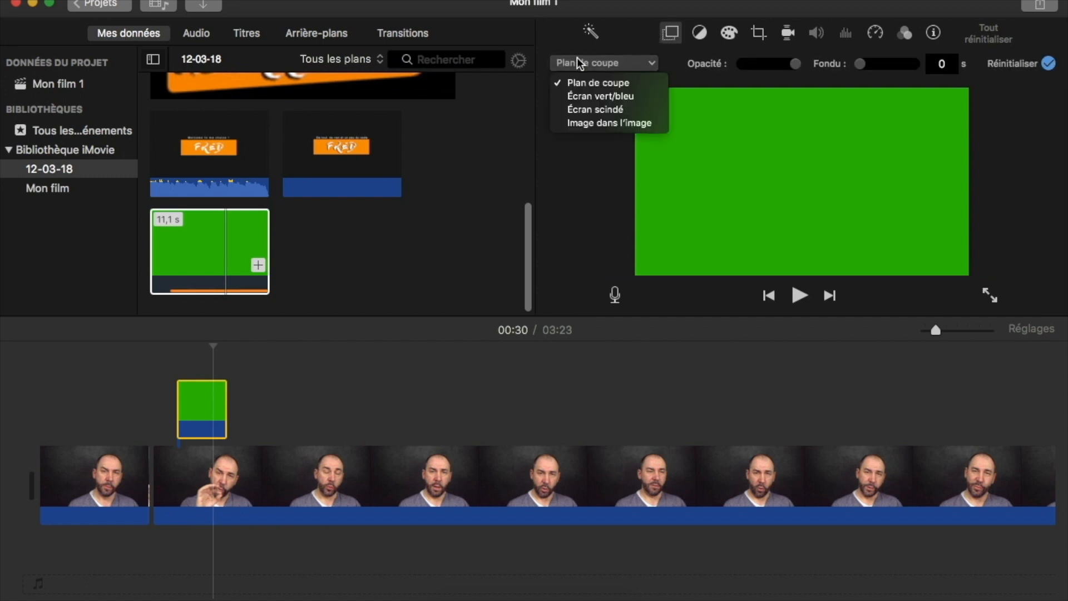
click(602, 97)
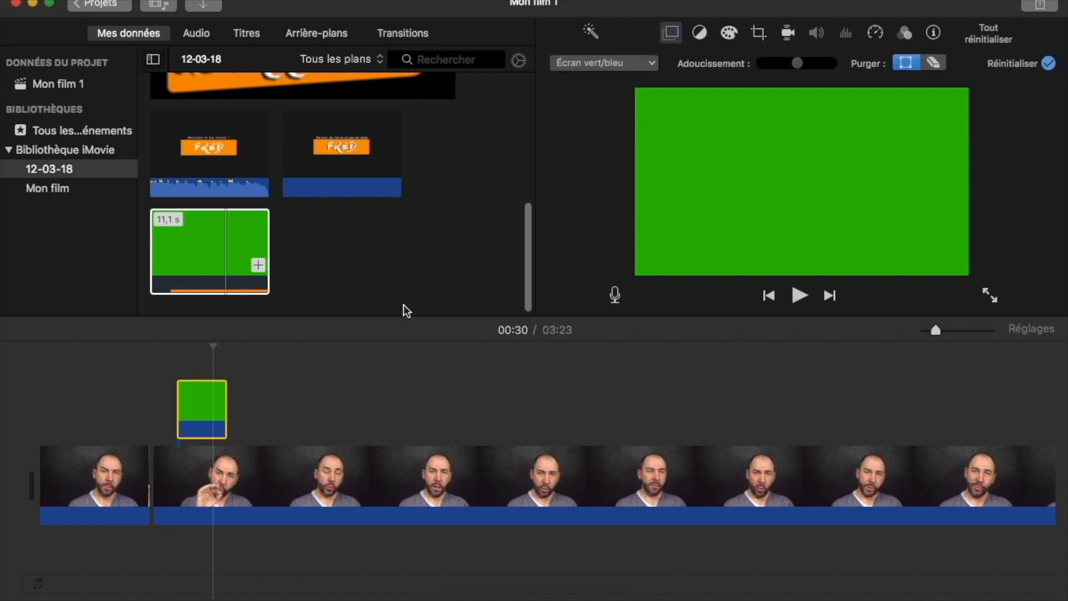
Step: Play the film through the overlaid date title to check the green-screen keying
click(158, 366)
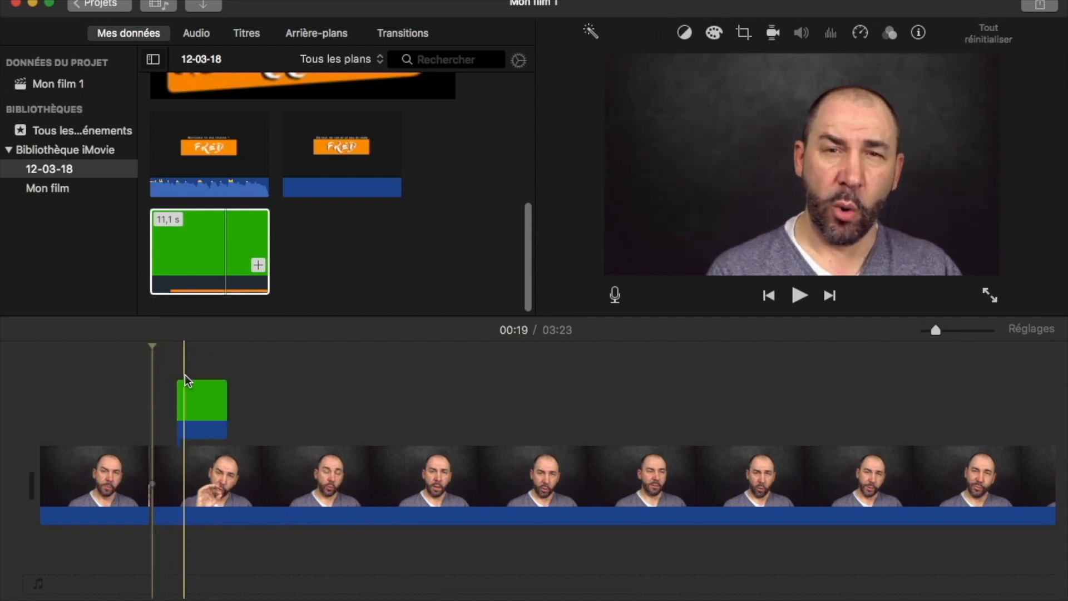
click(173, 360)
key(space)
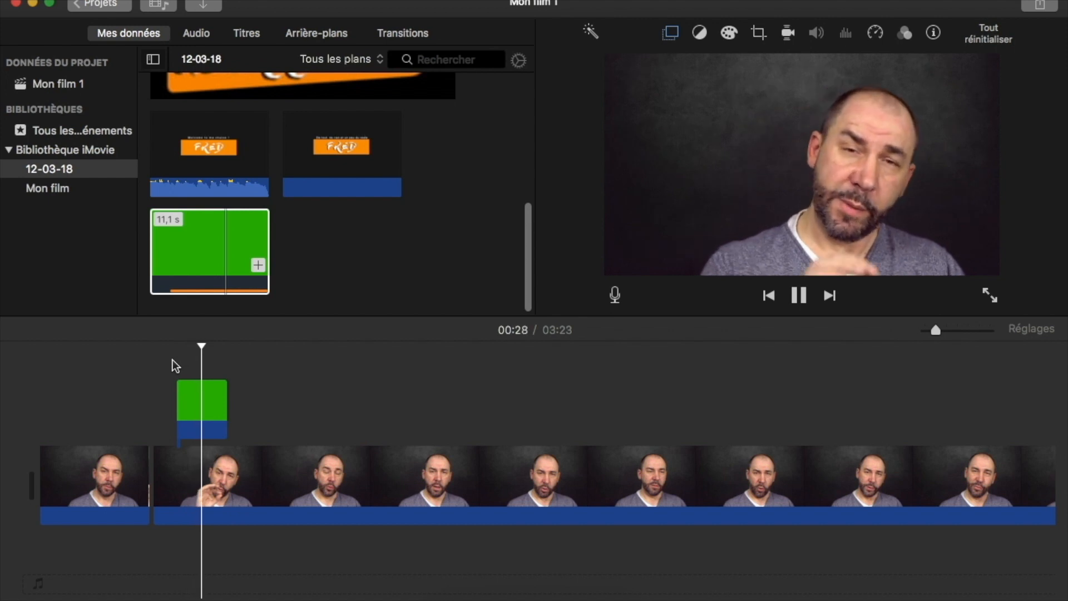
key(space)
Step: Split the overlaid title clip at about 00:28 and delete its remaining end portion
click(193, 399)
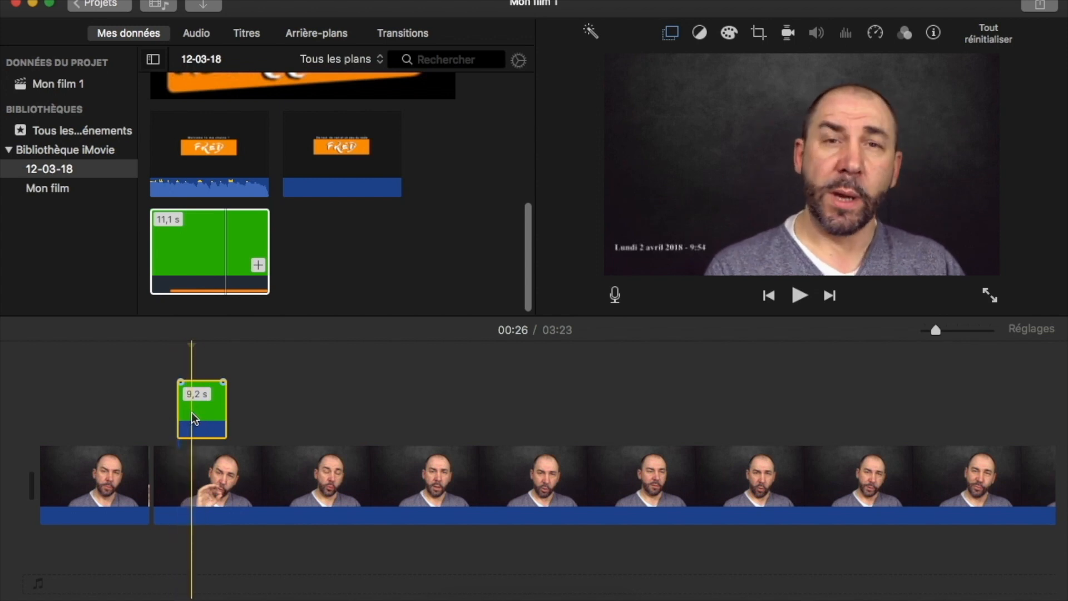
click(202, 409)
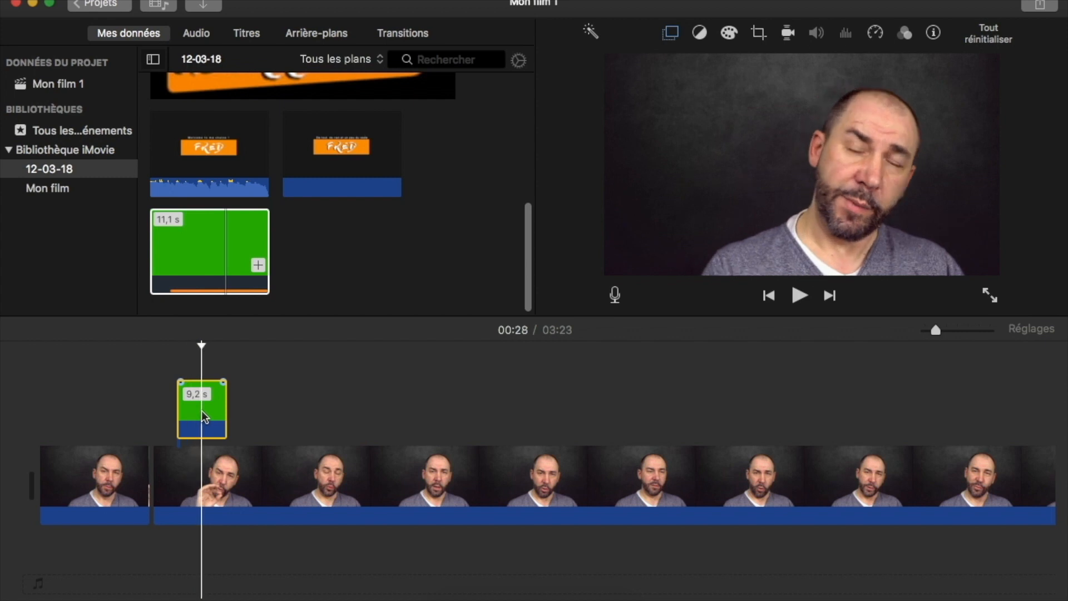
key(super+b)
click(209, 408)
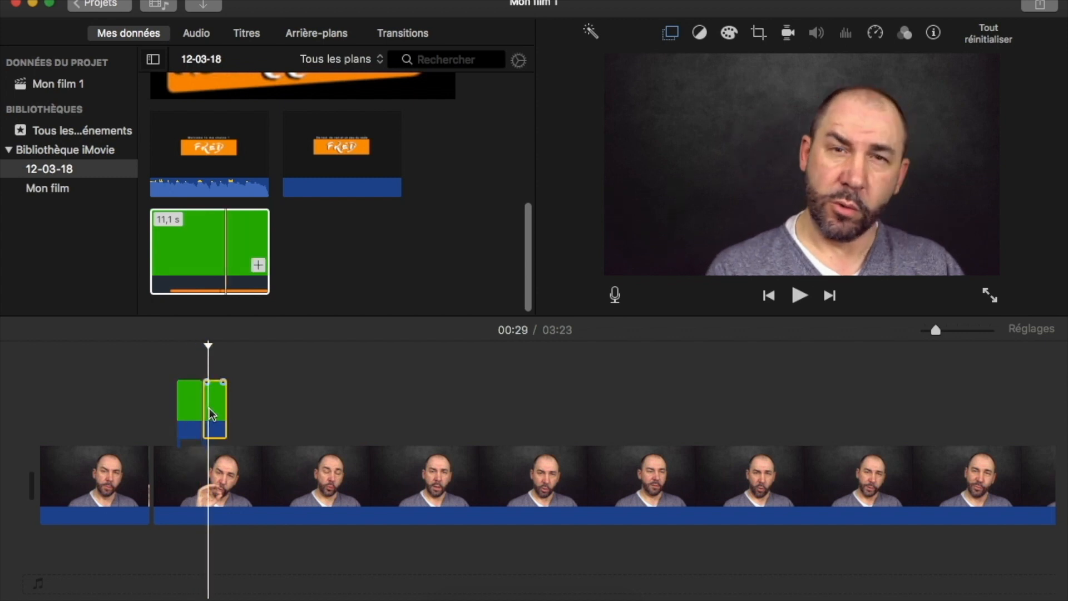
key(Delete)
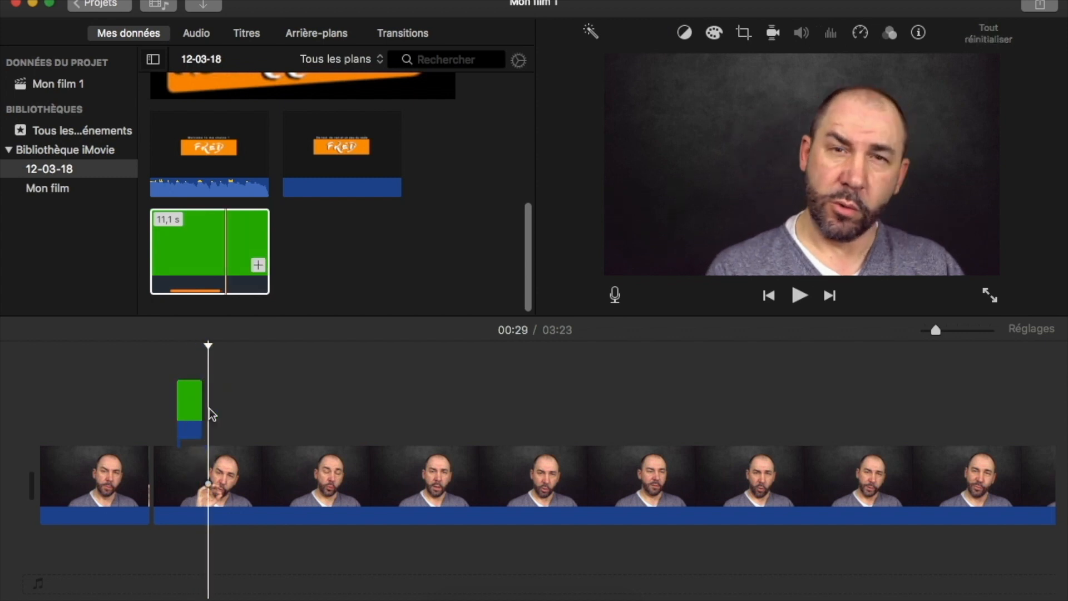
Step: Search the sound effects for "machine" and add Machine à écrire beneath the film, aligned with the title clip's start
click(203, 33)
click(233, 62)
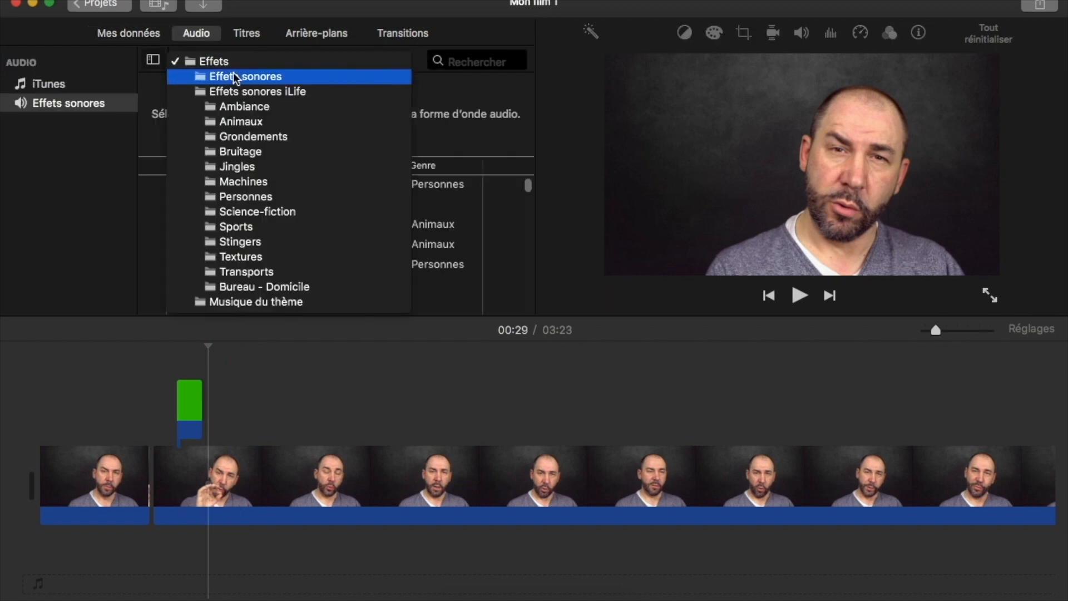
click(225, 61)
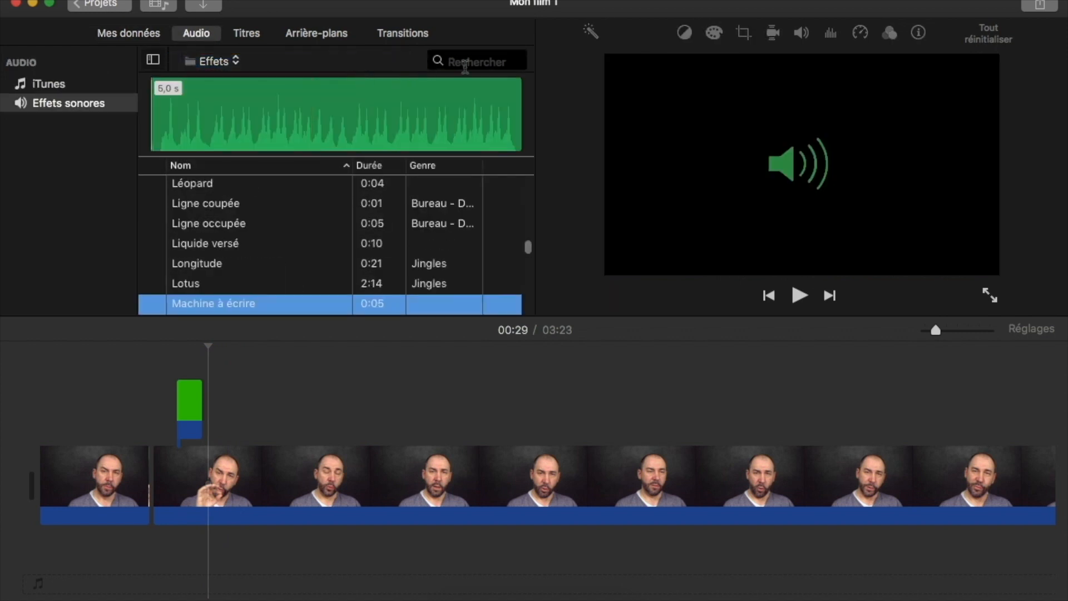
click(465, 67)
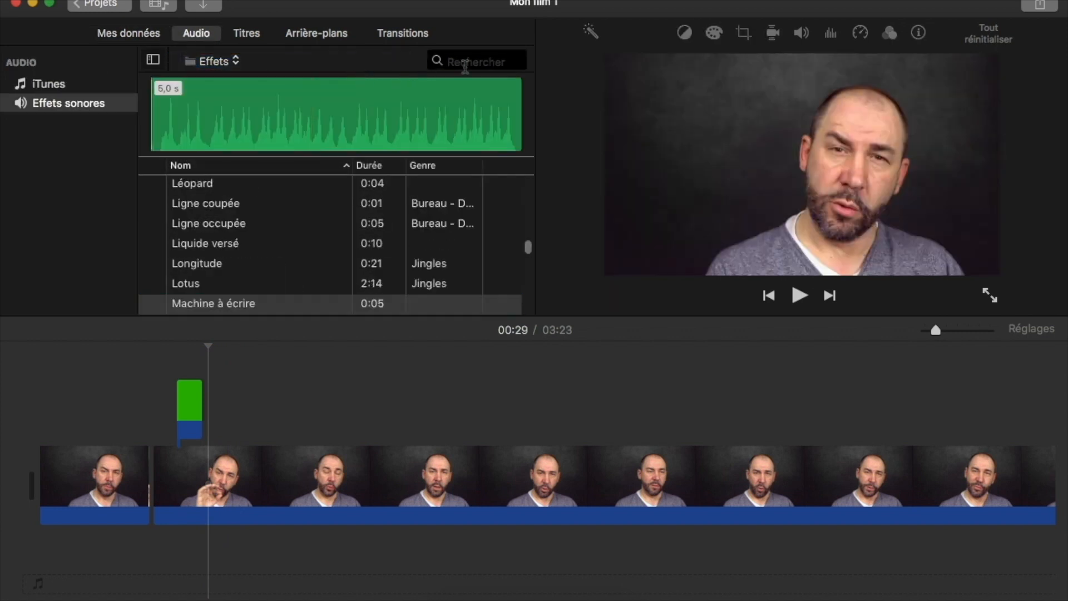
text(machine)
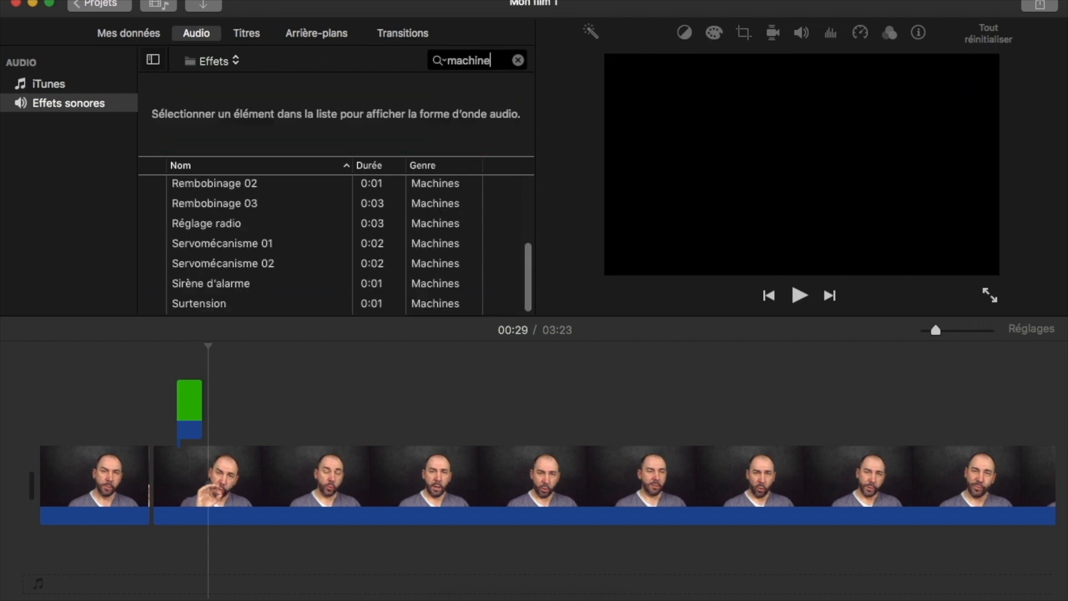
click(241, 268)
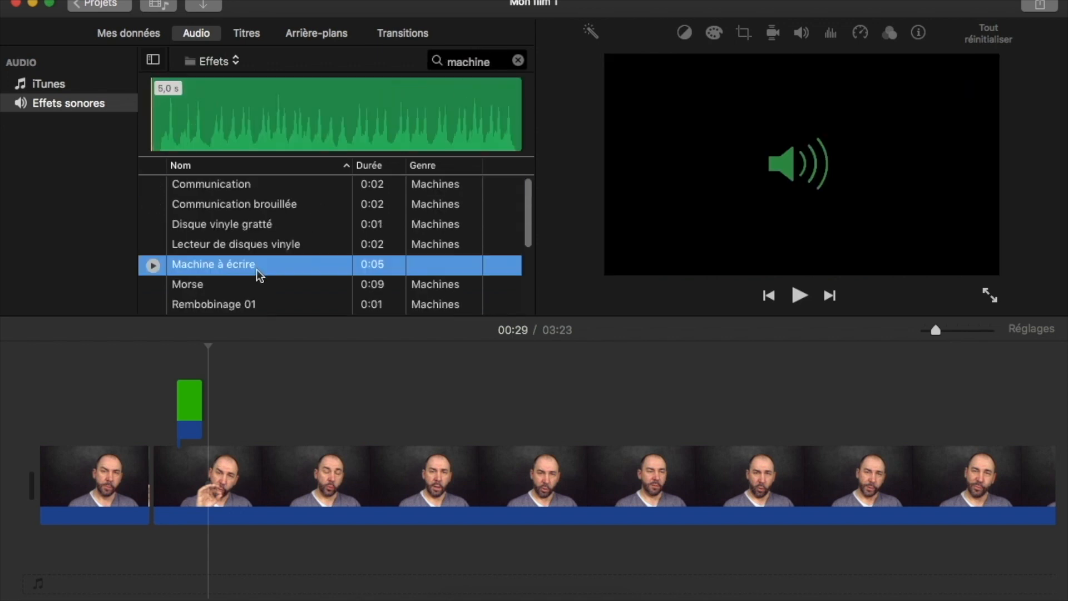
drag(226, 272, 136, 567)
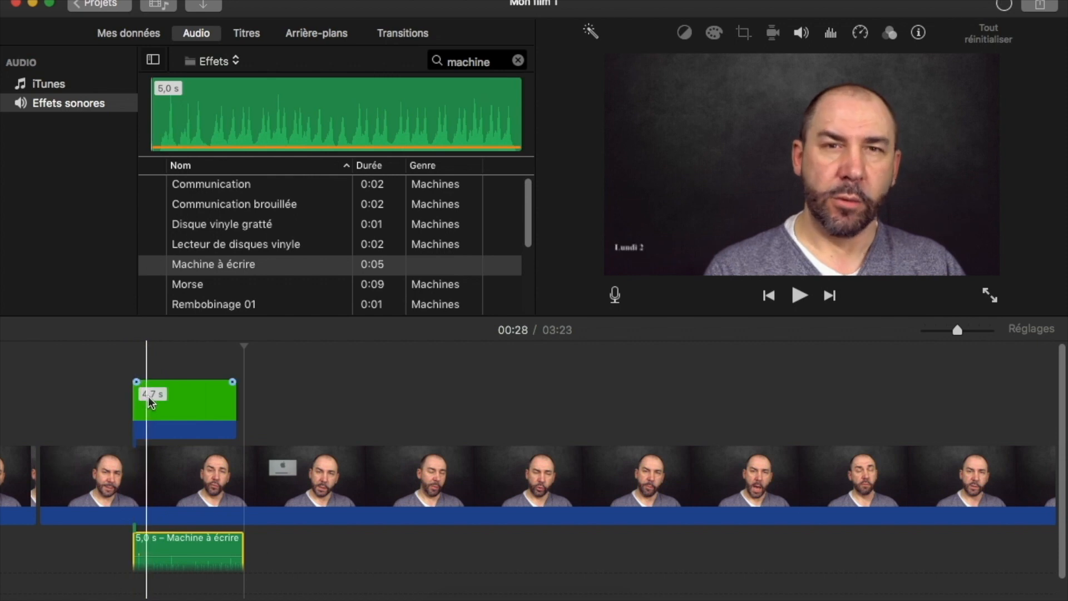
Step: Split the Machine à écrire sound where the date finishes typing, at about 00:26, and delete the part after it
click(186, 399)
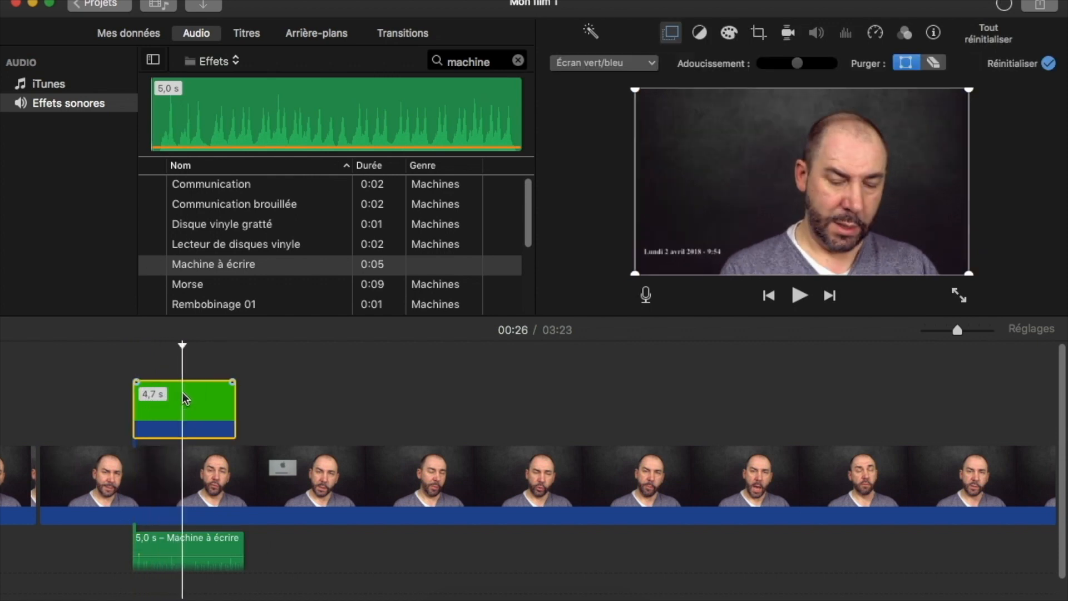
click(185, 546)
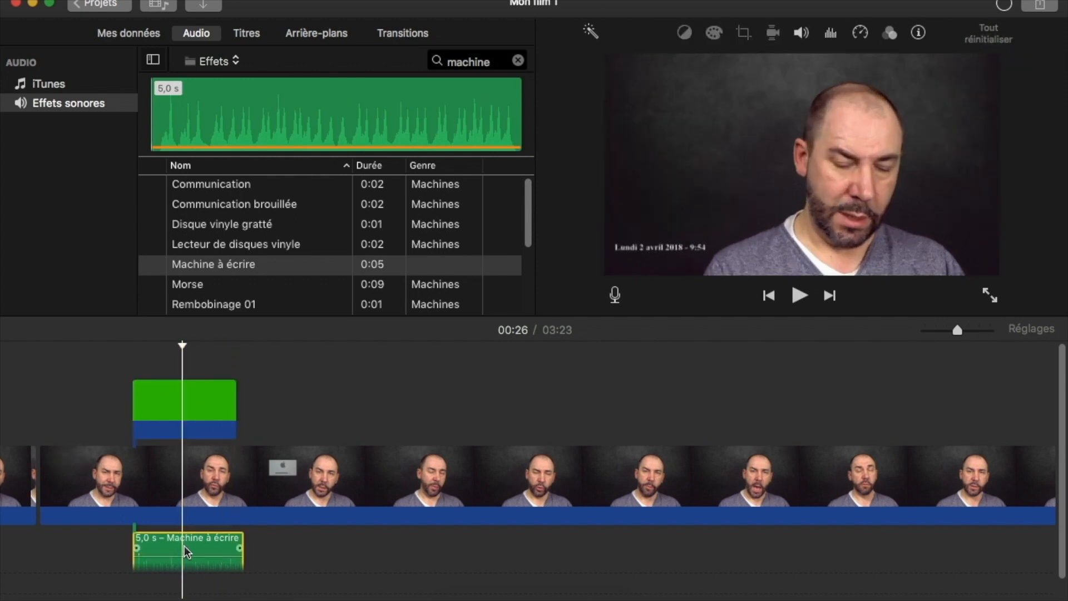
key(super+b)
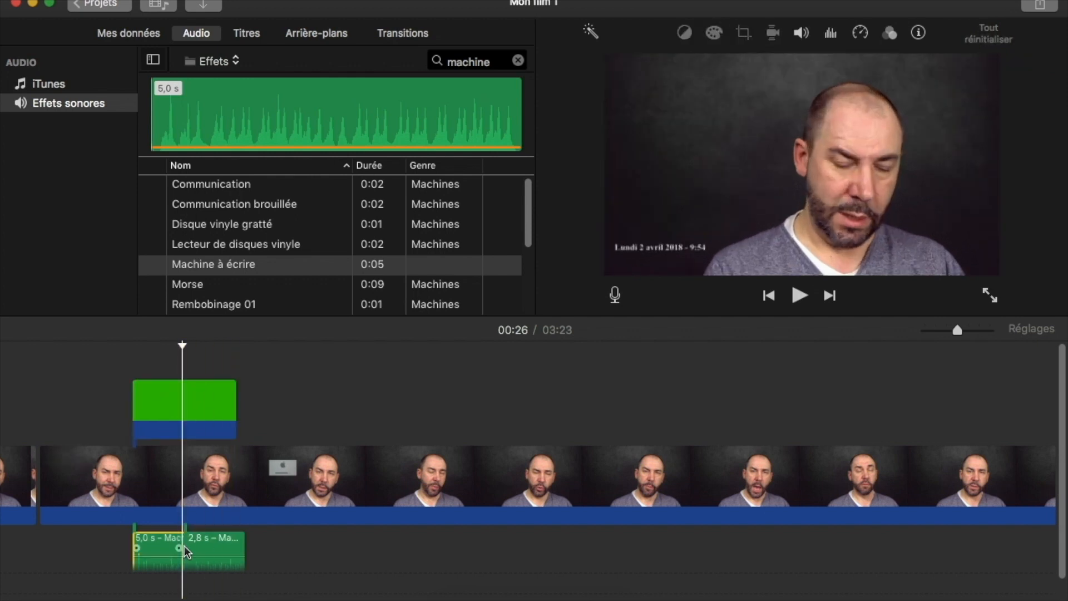
click(199, 542)
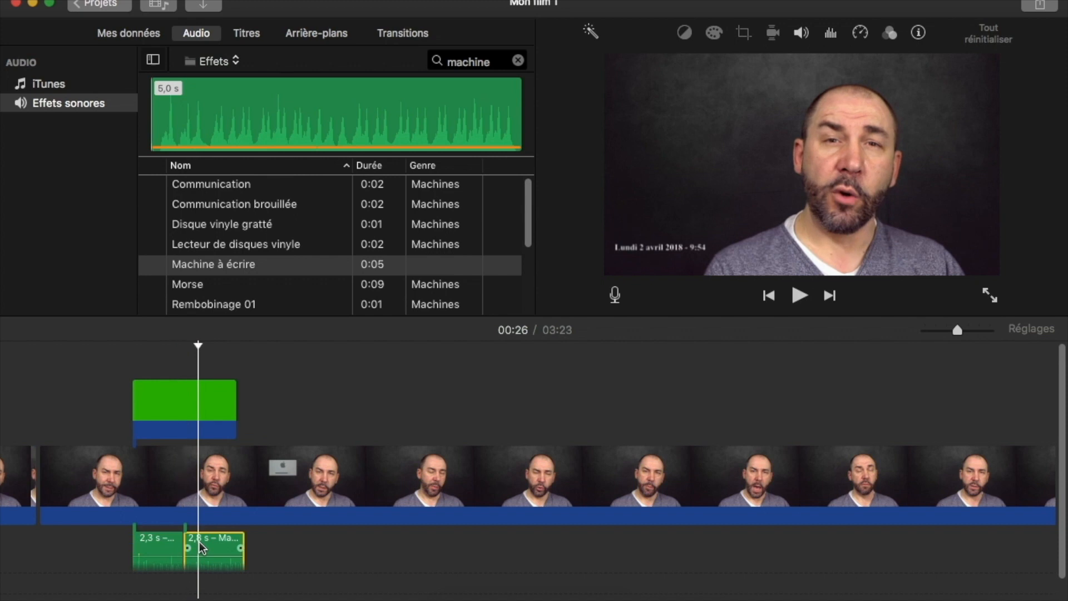
key(Delete)
Step: Play the title sequence to check the typing sound against the date text, and open the film's sharing options
click(119, 405)
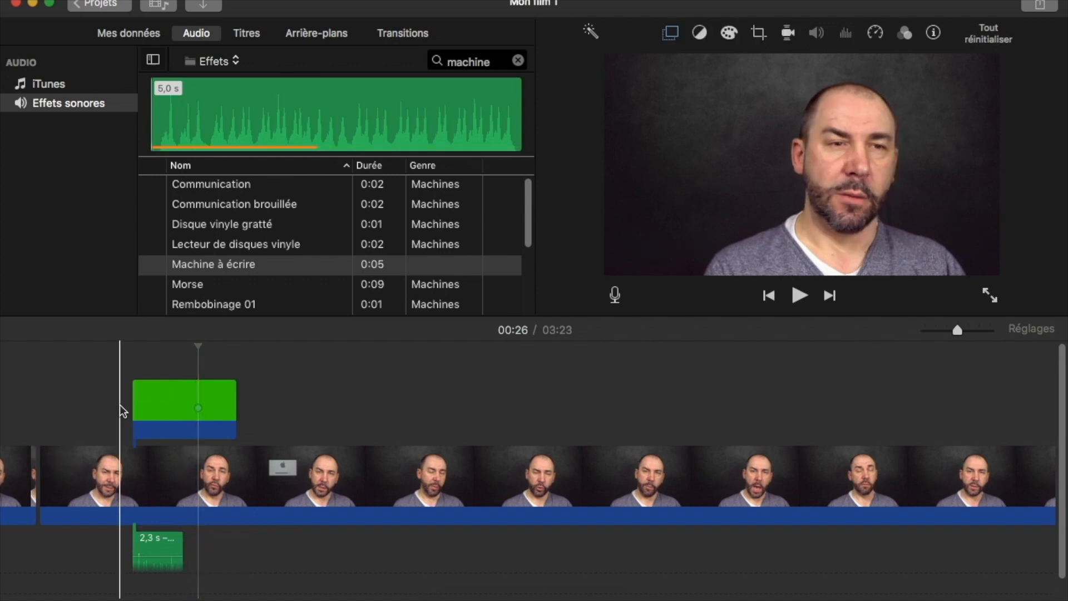
click(181, 403)
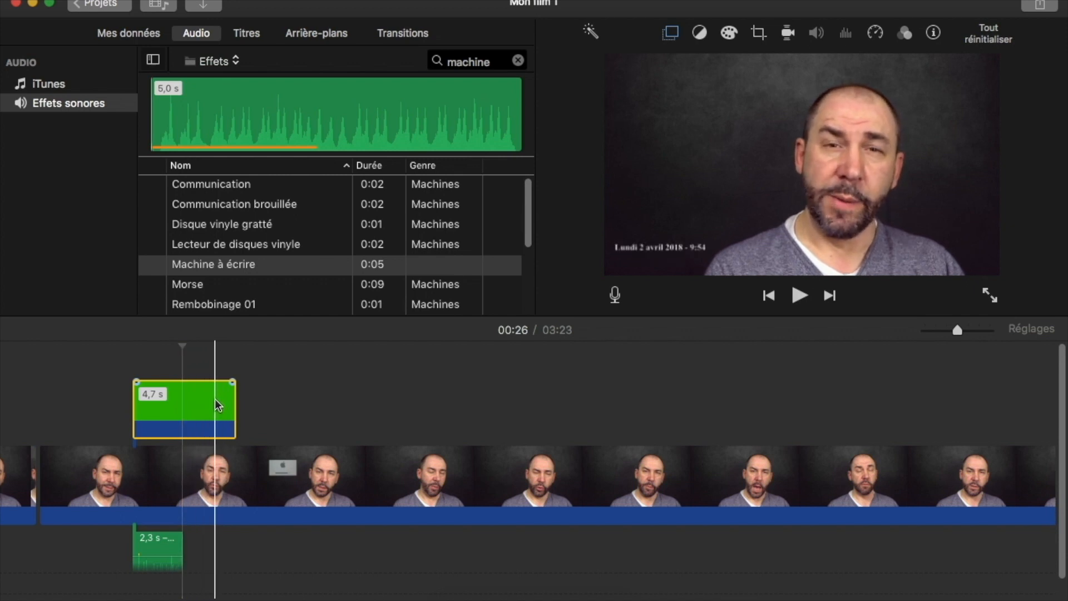
click(95, 381)
key(space)
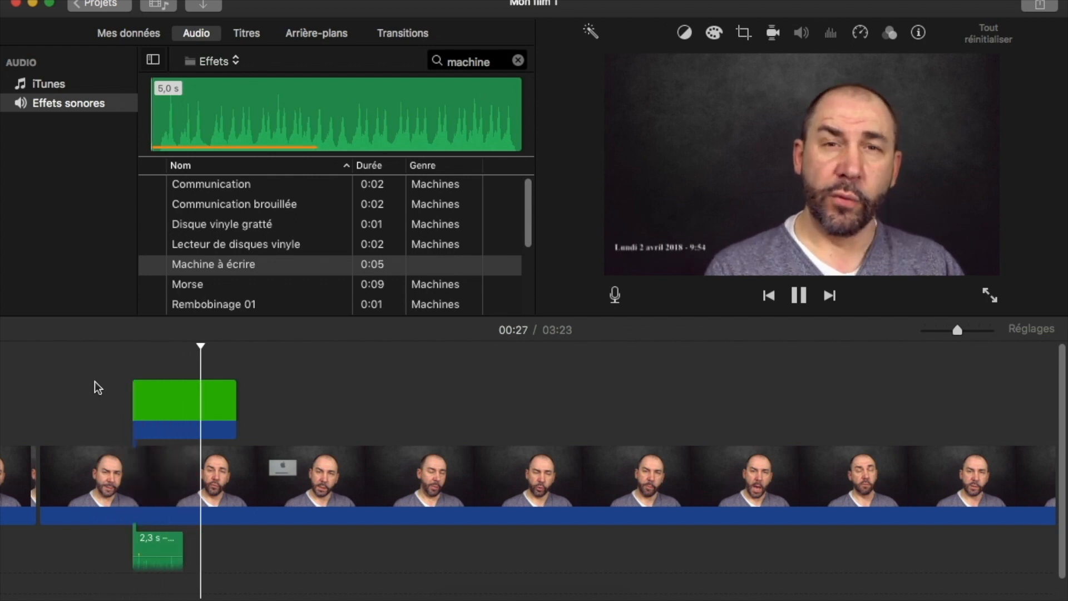
click(1050, 7)
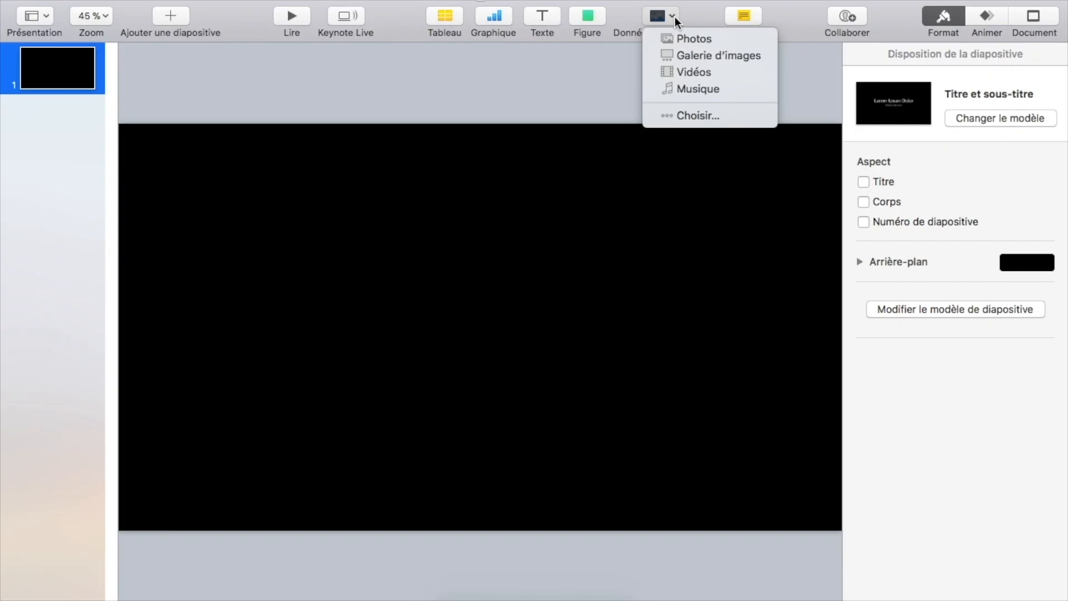
Step: Switch to Keynote, add the "Subscribe orange" image from the Habillage de la chaîne folder to the black slide, and move it toward the lower middle
click(676, 16)
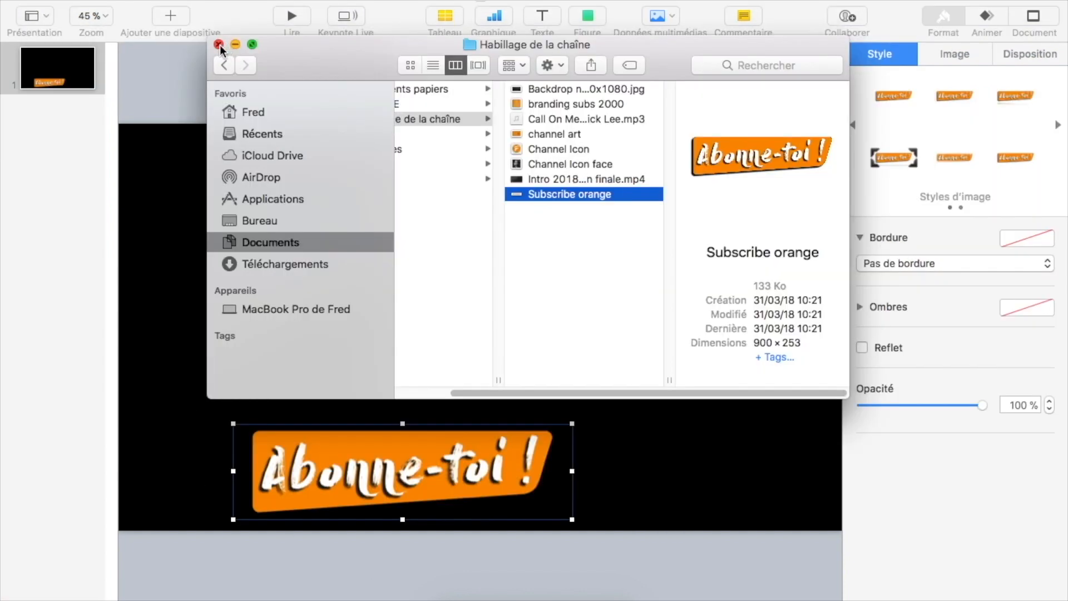
click(219, 43)
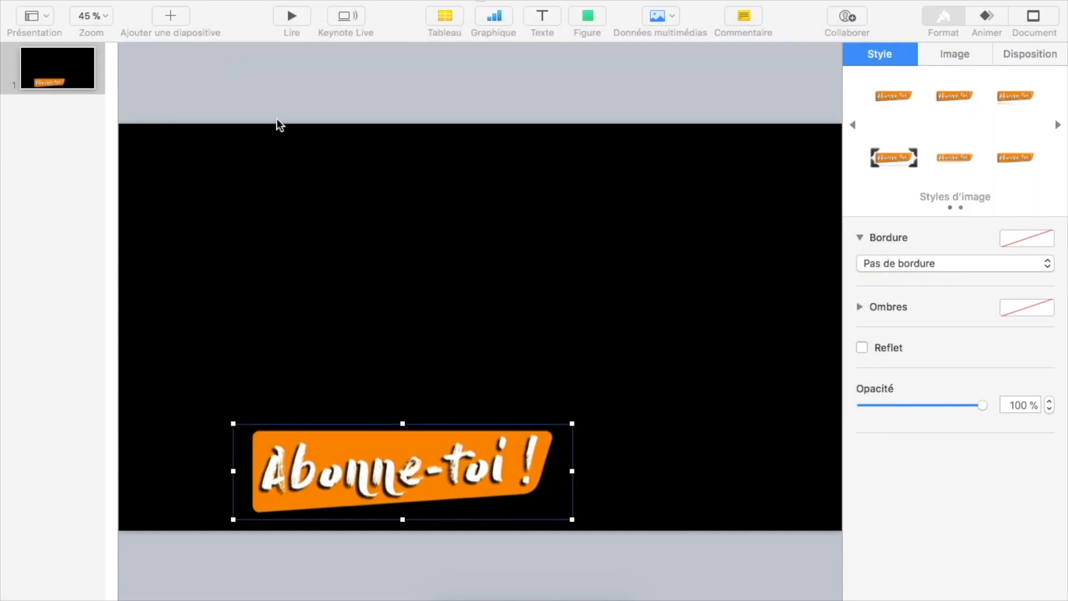
drag(500, 474, 584, 453)
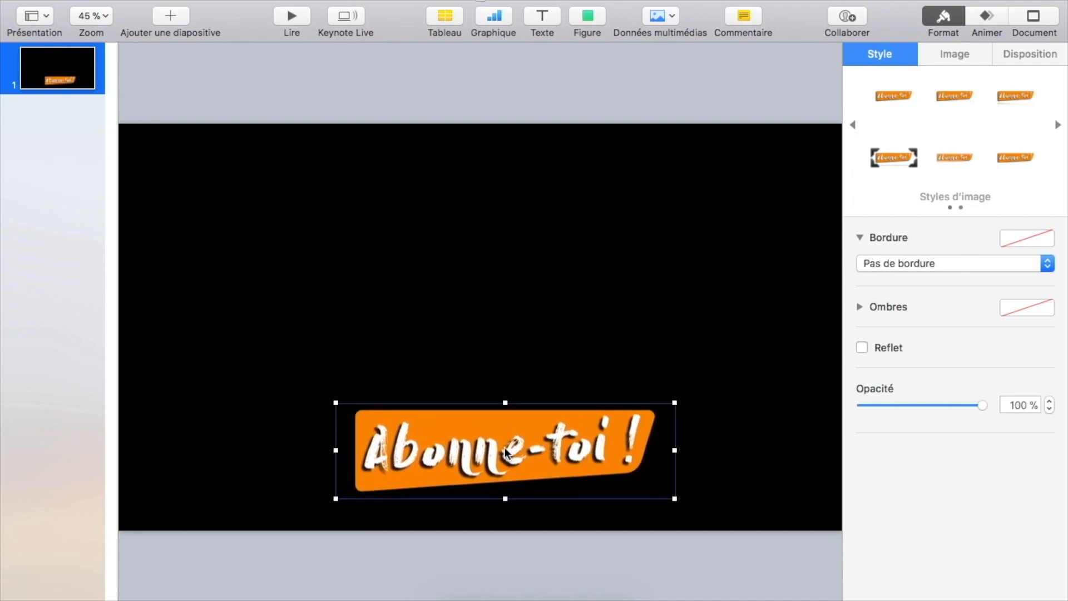
mouse_move(486, 461)
mouse_down()
mouse_move(503, 445)
mouse_move(476, 458)
mouse_move(486, 480)
mouse_up()
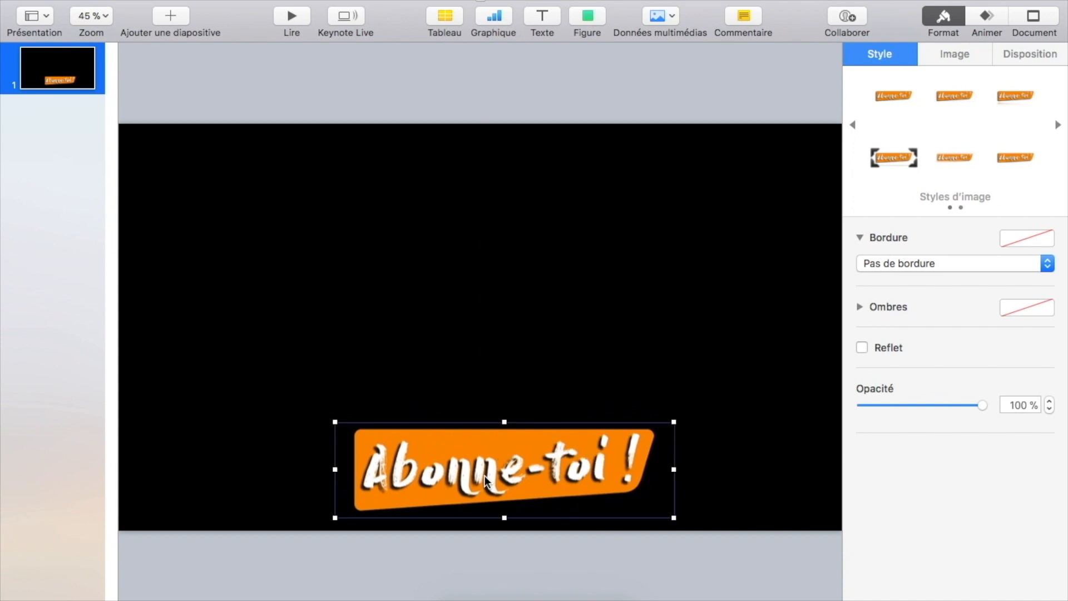
Step: Align the Abonne-toi ! image to the slide's horizontal centre and place it flush with the slide's lower edge, at X 510 pt, Y 827 pt
click(1034, 51)
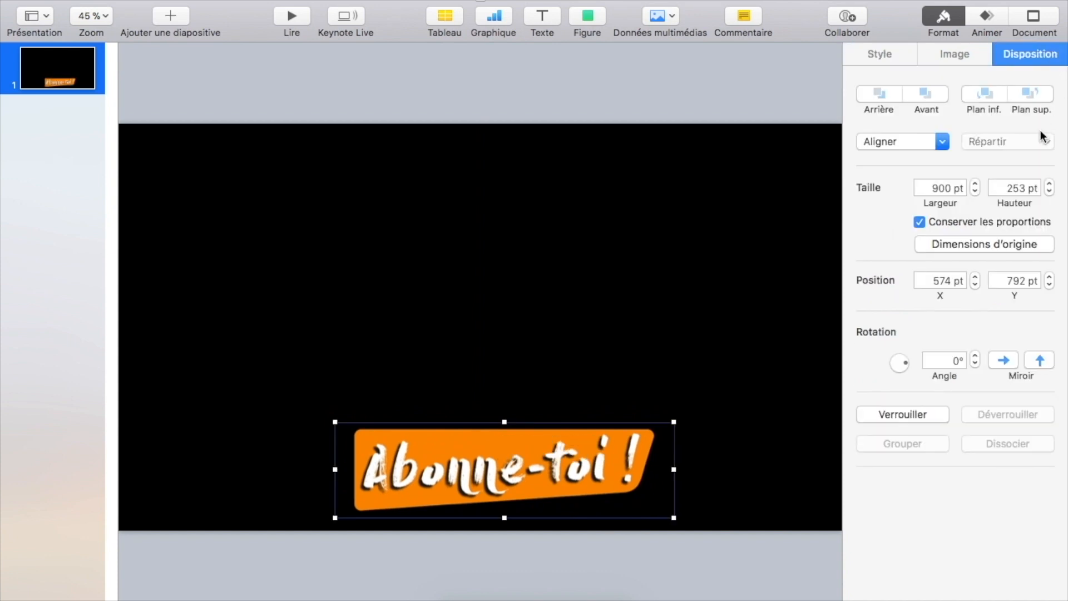
click(942, 142)
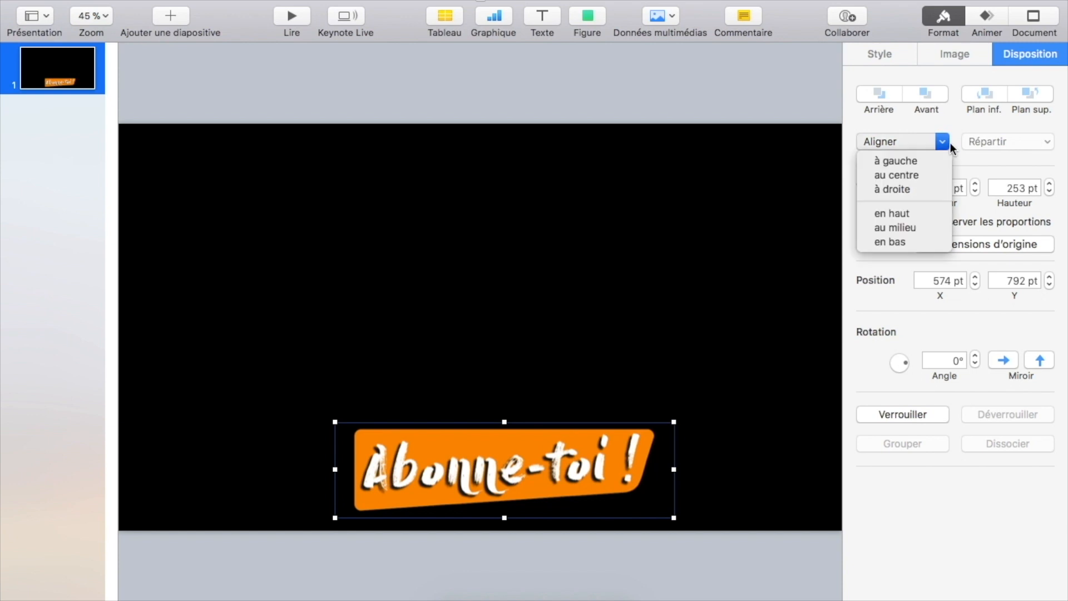
click(916, 172)
click(512, 325)
click(485, 473)
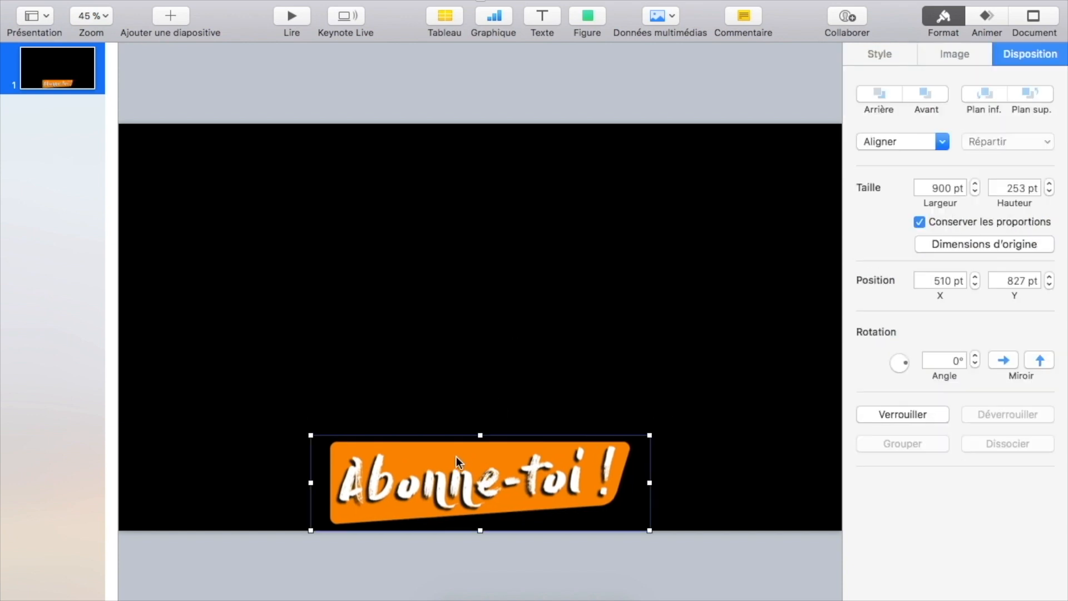
Step: Give the Abonne-toi ! image the Enclume entrance effect with a duration of 2,00 s and preview it
click(984, 25)
click(942, 115)
scroll(987, 258, down, 5)
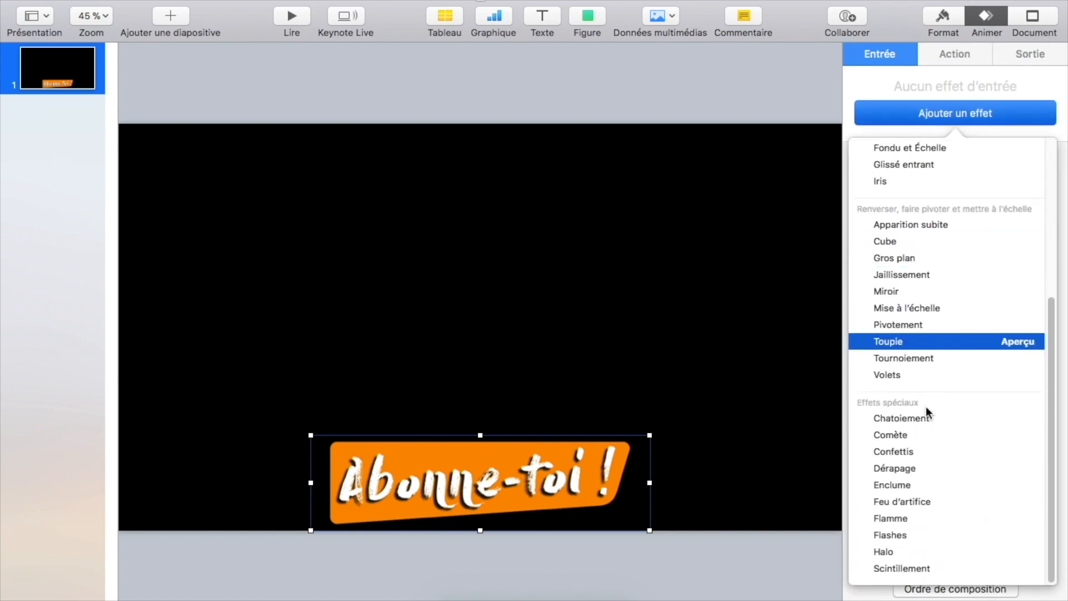
click(899, 488)
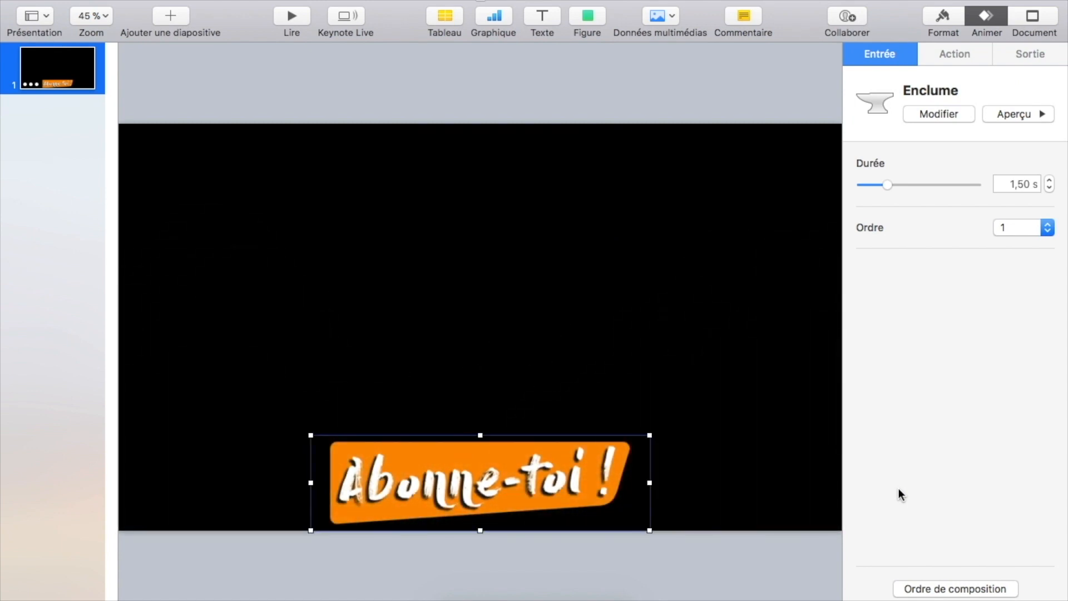
drag(889, 186, 893, 184)
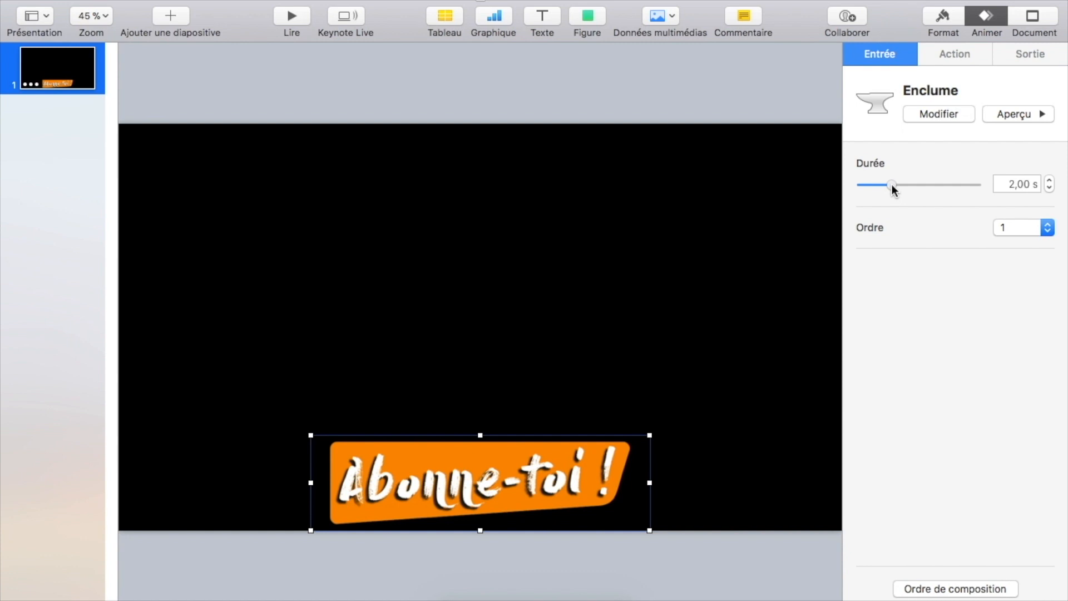
click(1043, 114)
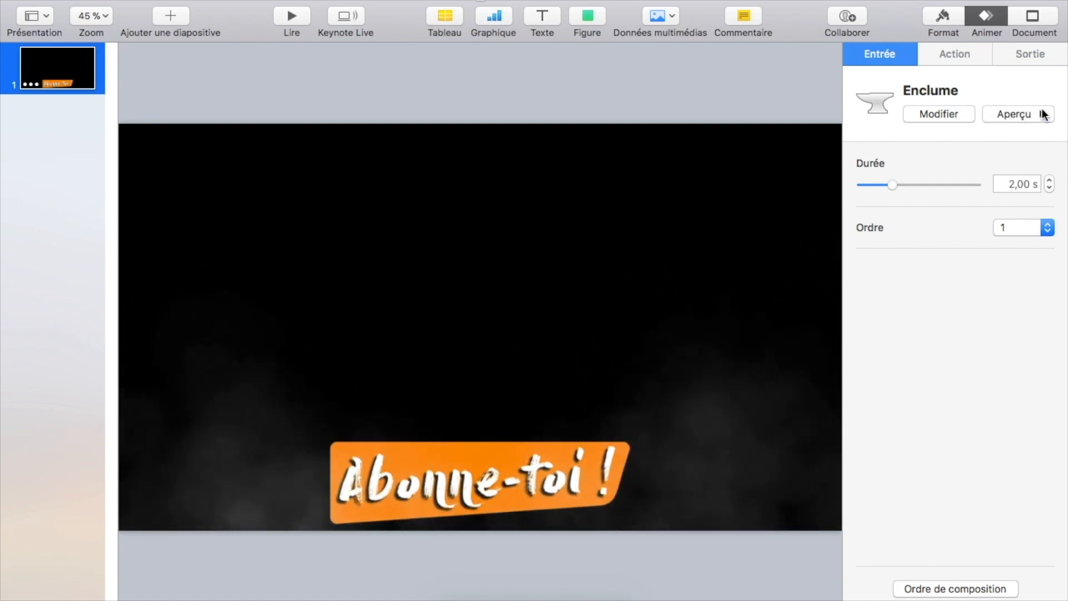
Step: Add the Effriter exit effect to the Abonne-toi ! image and play the slideshow to check both animations
click(1036, 52)
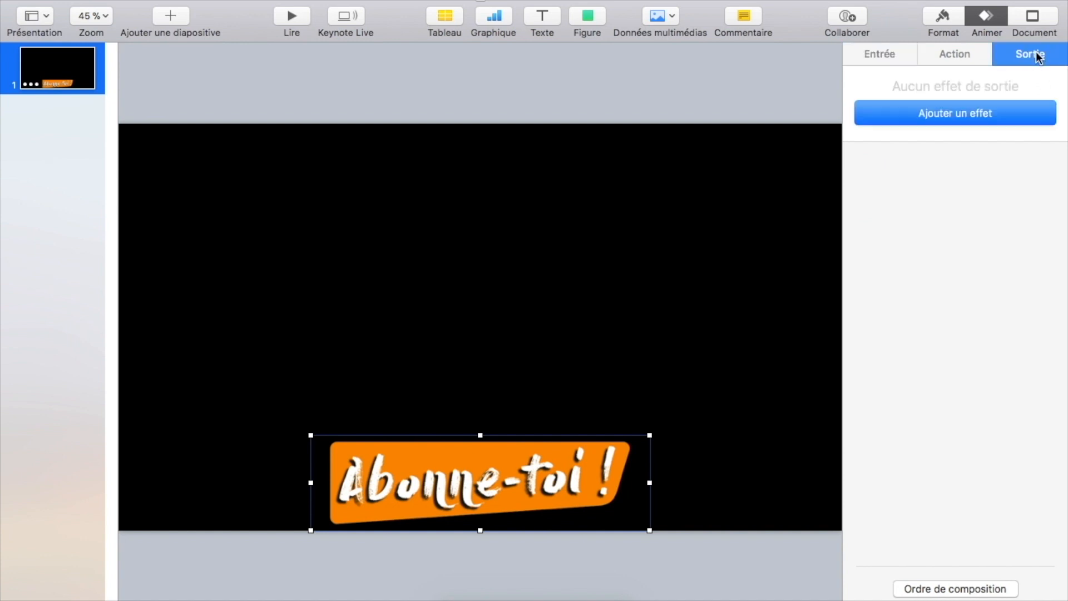
click(957, 112)
scroll(944, 431, down, 5)
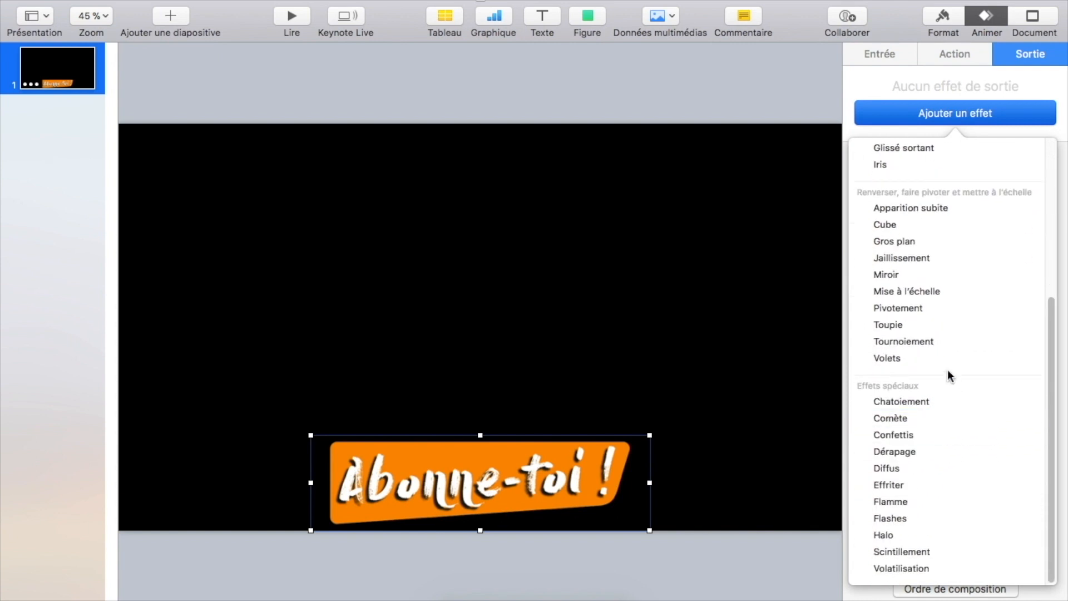
click(896, 485)
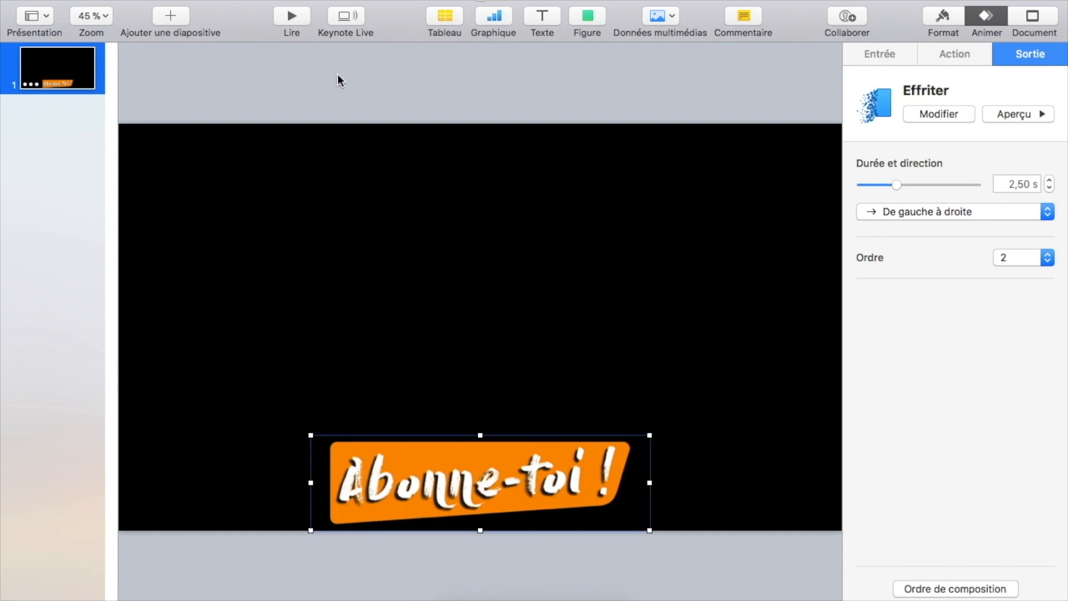
click(285, 15)
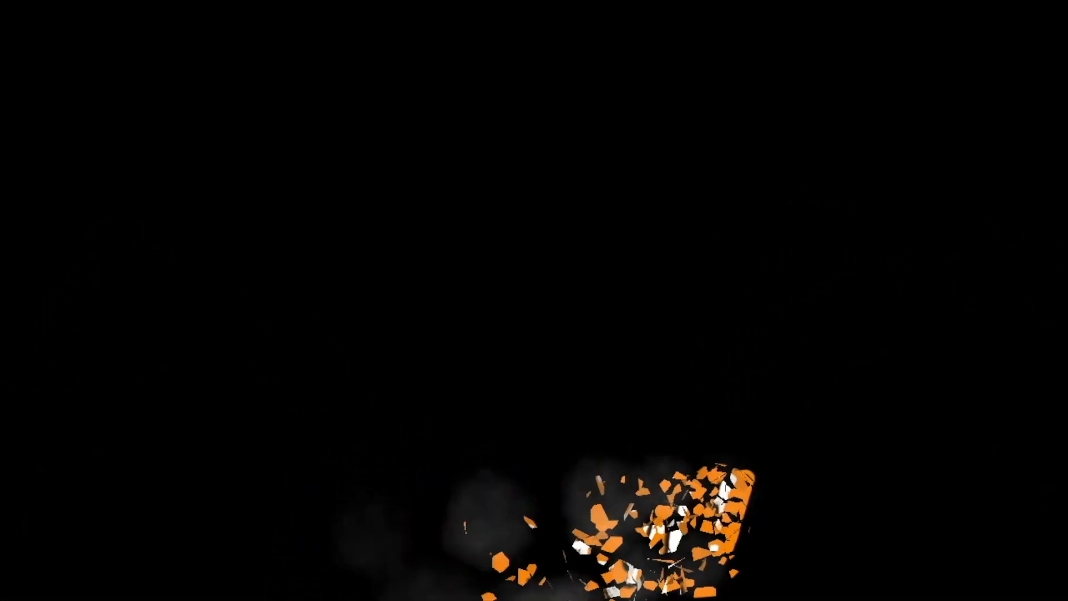
key(Escape)
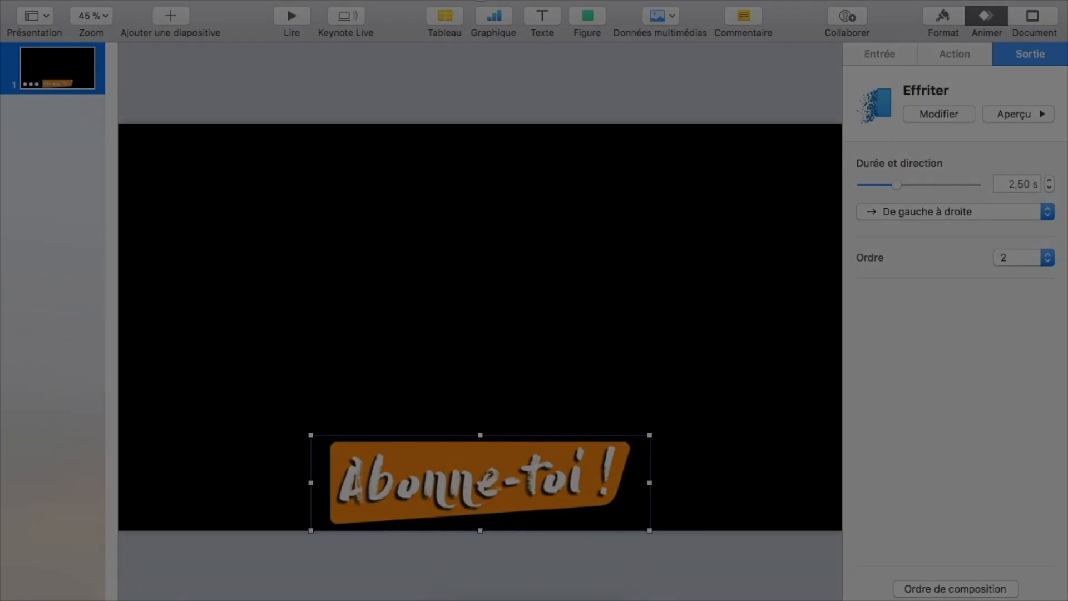
Step: Change the slide's background fill from black to plain green
click(532, 250)
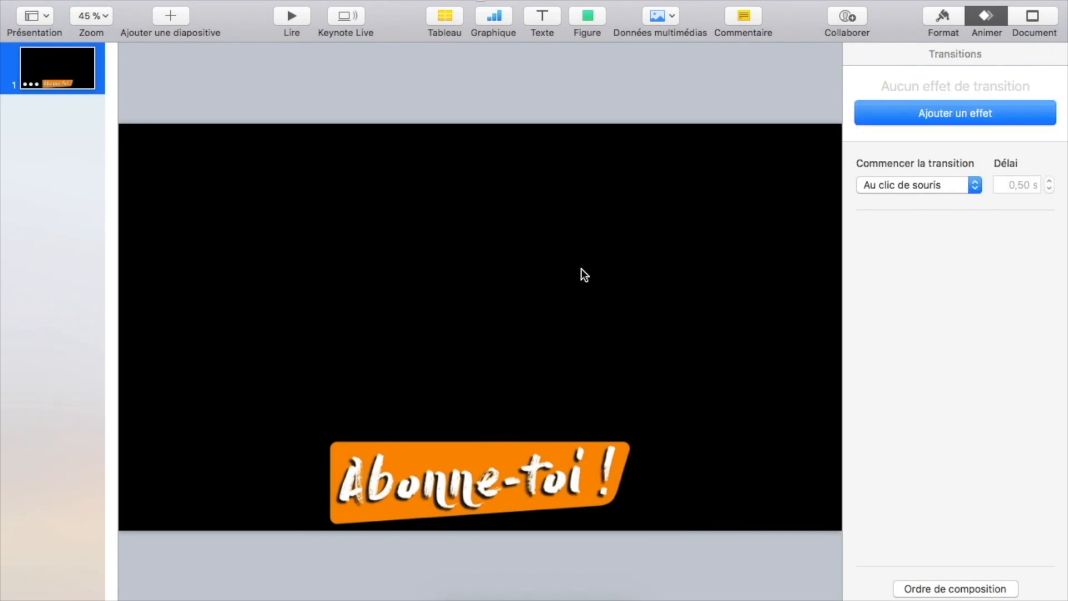
click(943, 22)
click(1040, 266)
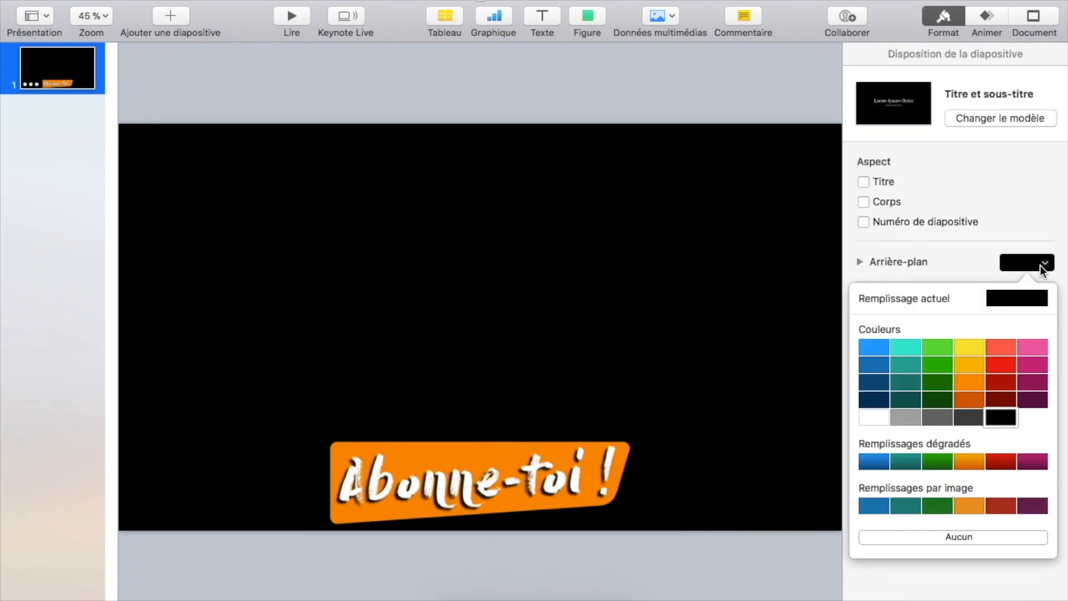
click(937, 367)
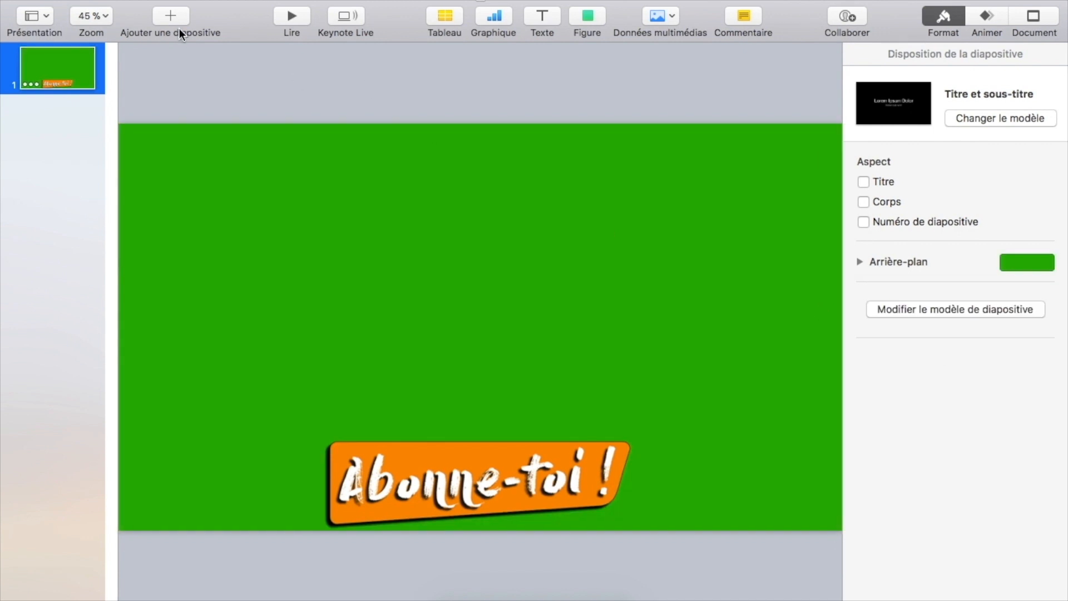
Step: Export the presentation as a QuickTime movie named subscribe with automatic playback, choosing the video format
click(120, 1)
mouse_move(195, 146)
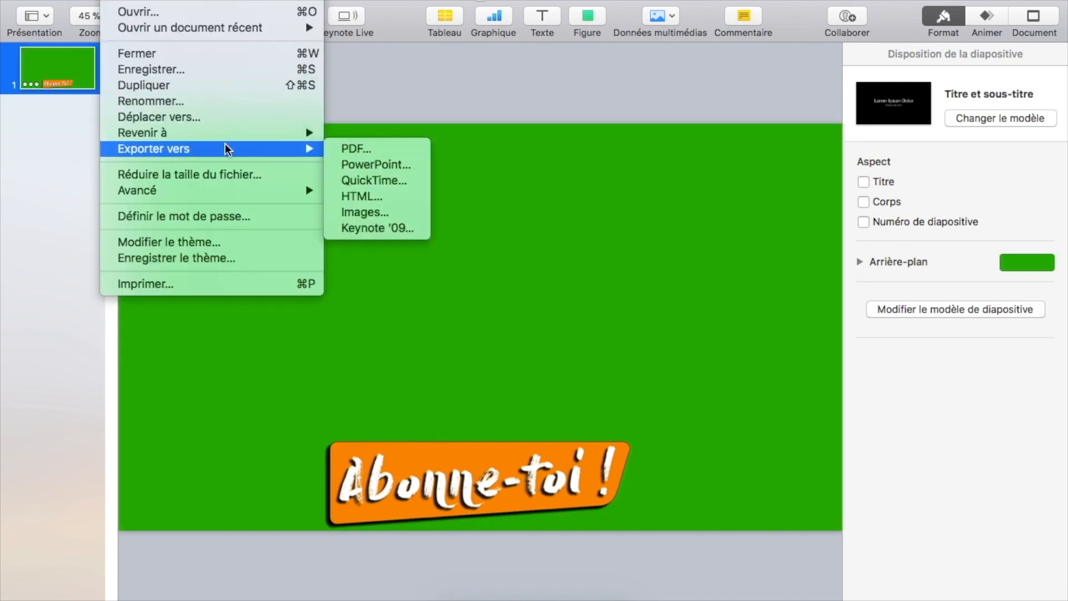
click(375, 179)
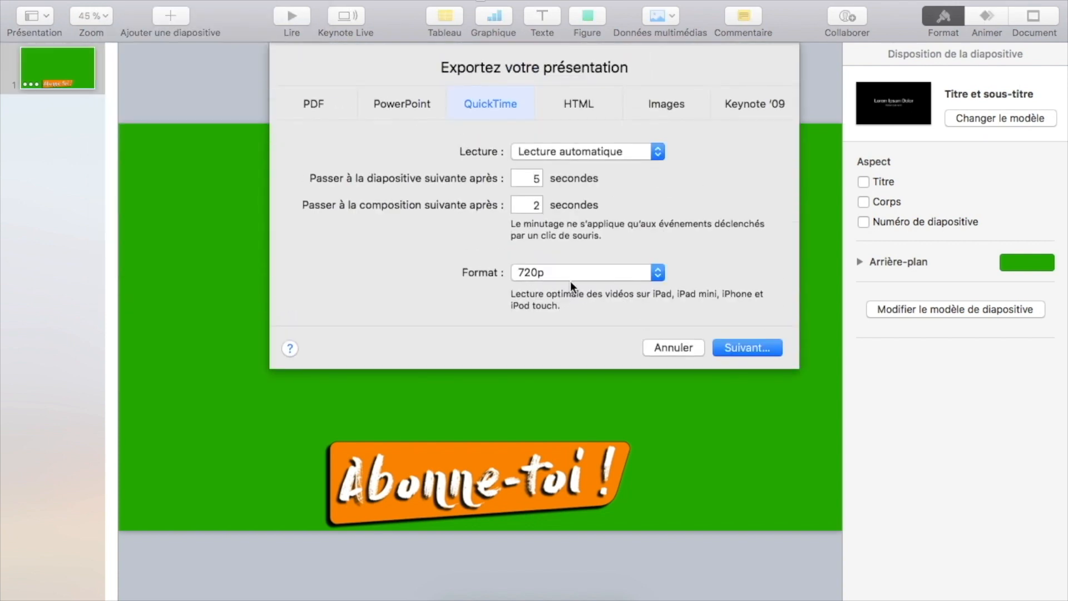
click(566, 272)
click(555, 286)
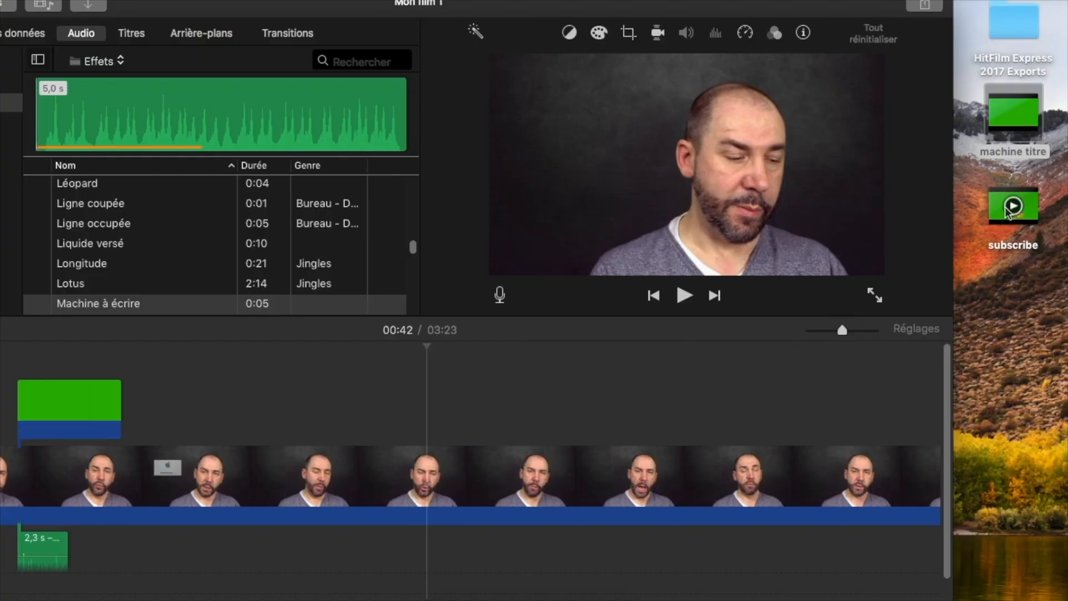
Step: Switch to iMovie, overlay the subscribe video above the main footage, and cut off about 1.8 s of empty green at its start
drag(1008, 211, 312, 411)
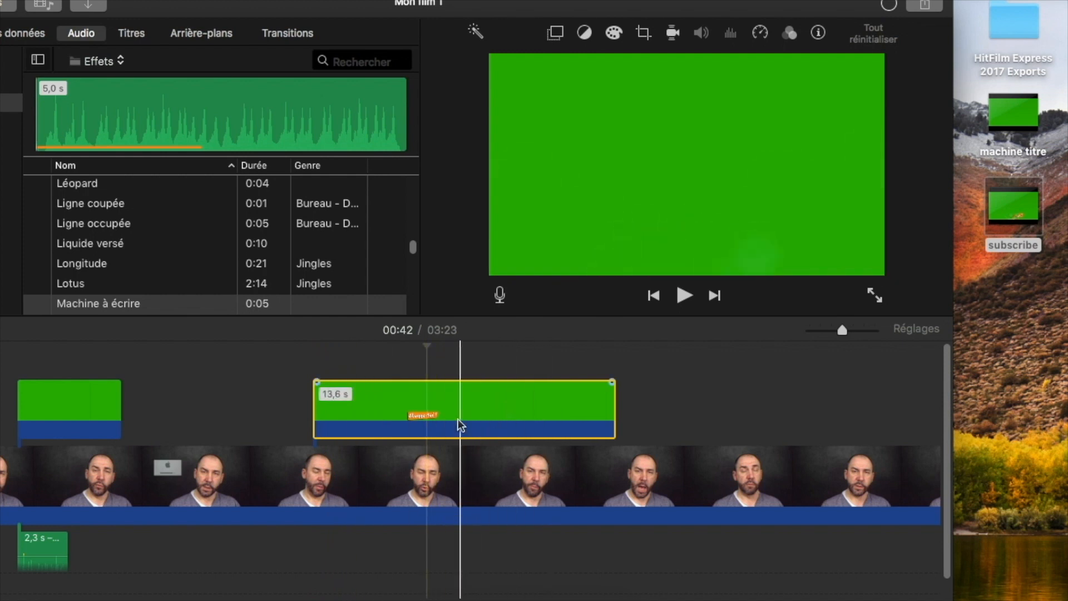
click(353, 413)
key(cmd+b)
click(343, 406)
key(Delete)
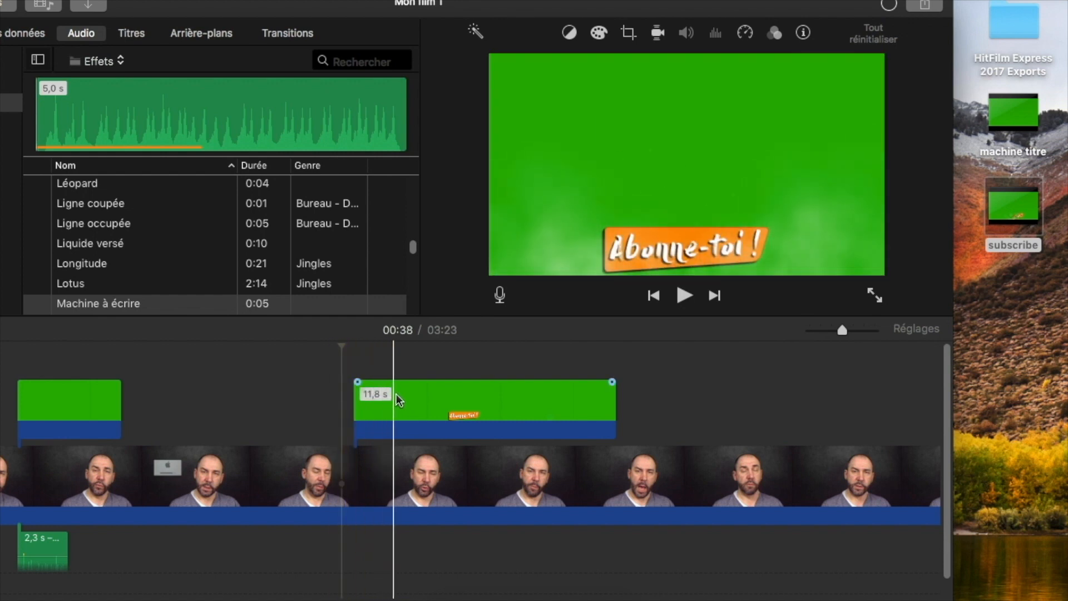
Step: Split the subscribe clip at about 00:45, where the banner has crumbled away, and delete the part after it
click(503, 399)
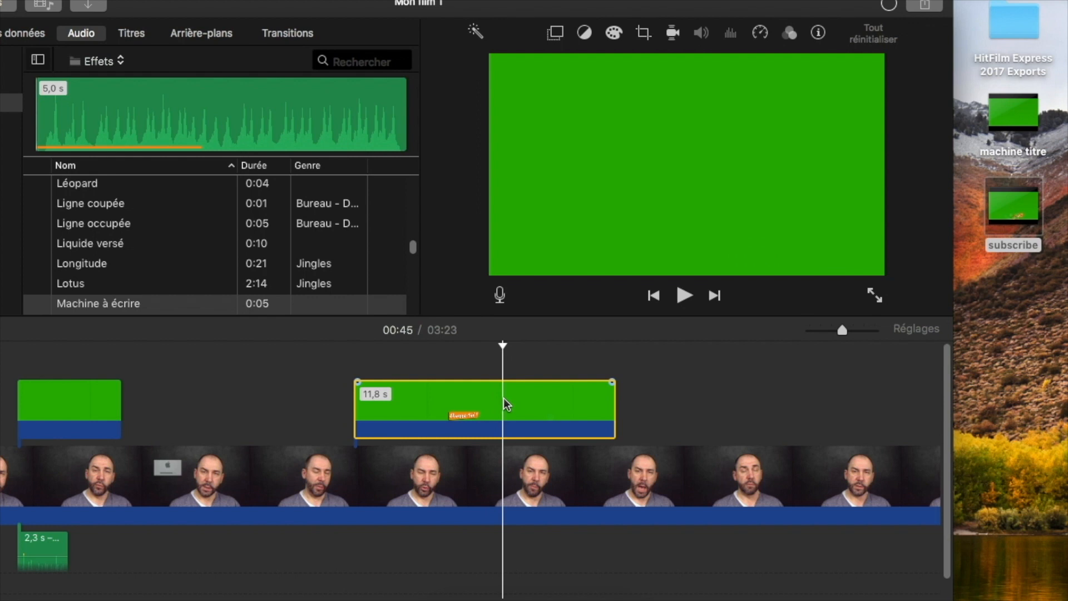
key(super+b)
click(587, 406)
key(Delete)
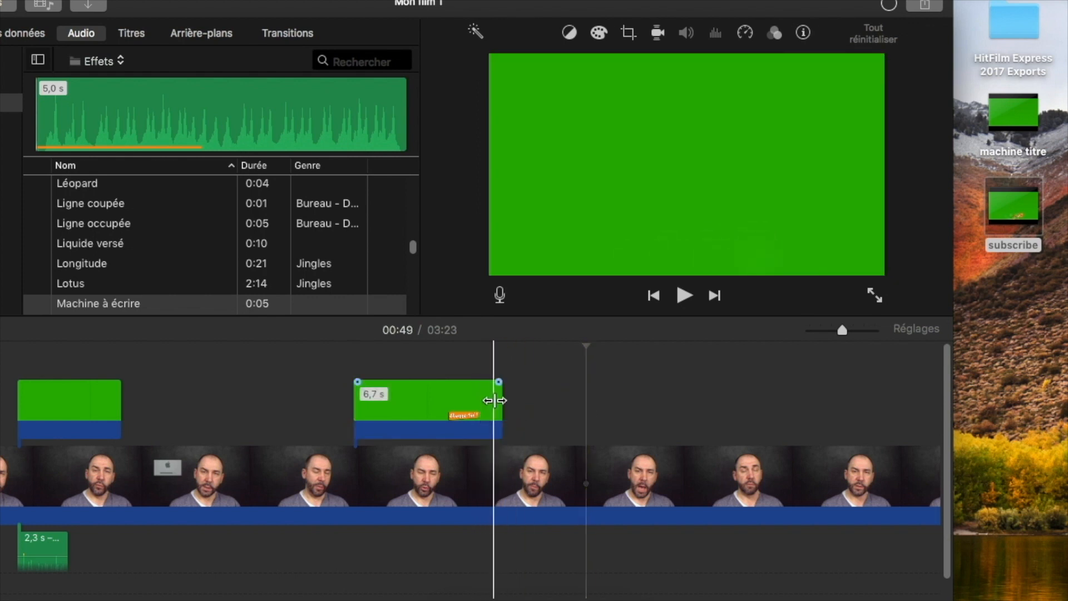
Step: Set the subscribe clip's video overlay mode to Écran vert/bleu
click(438, 401)
click(554, 32)
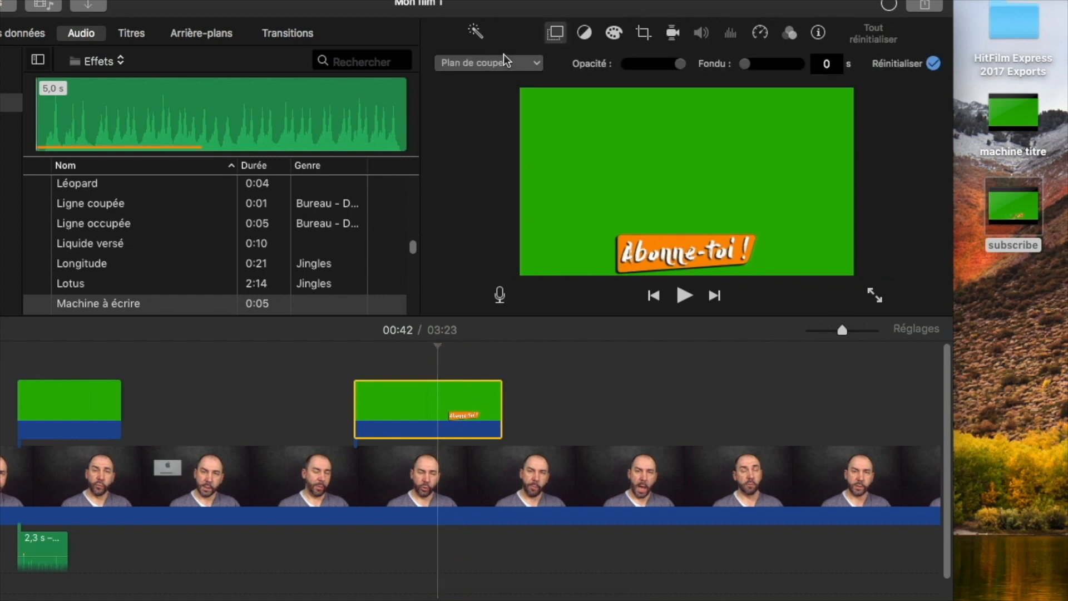
click(498, 64)
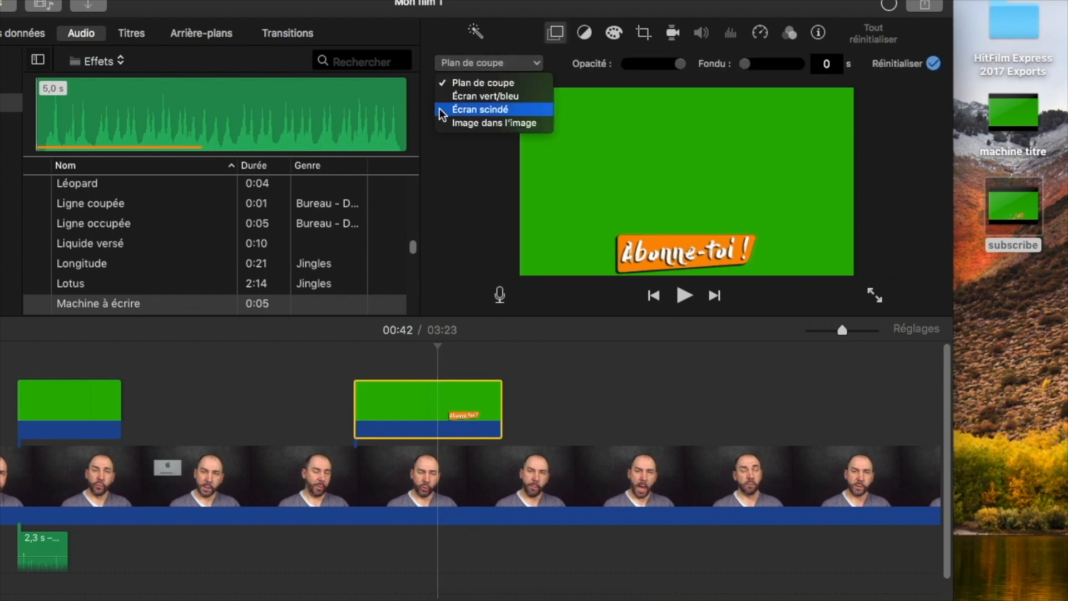
click(485, 97)
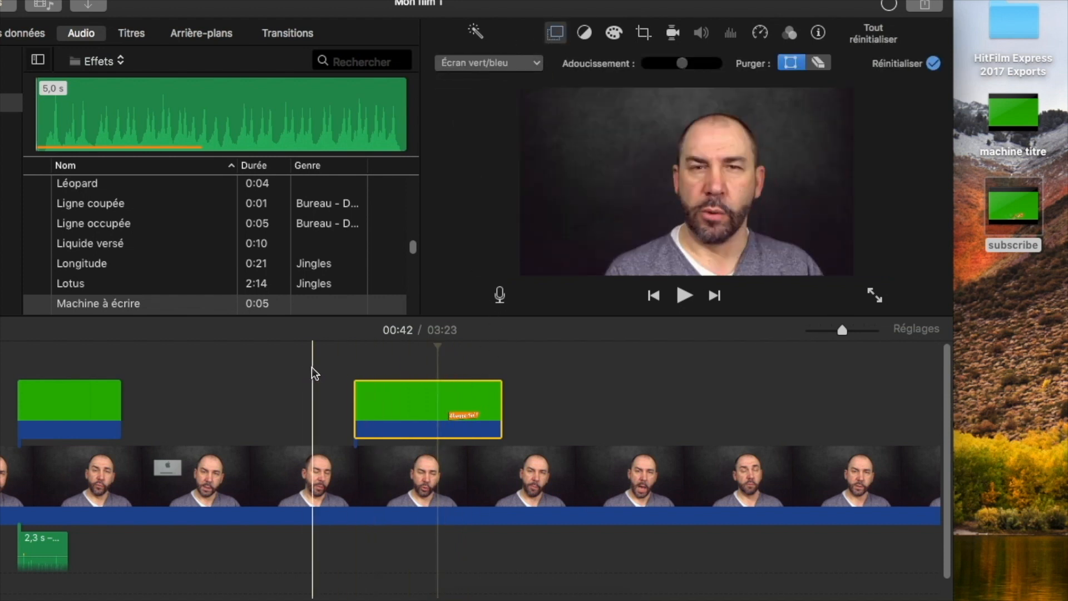
Step: Play the film from just before the subscribe clip to past its end to check the banner over the footage
click(305, 366)
click(343, 349)
key(space)
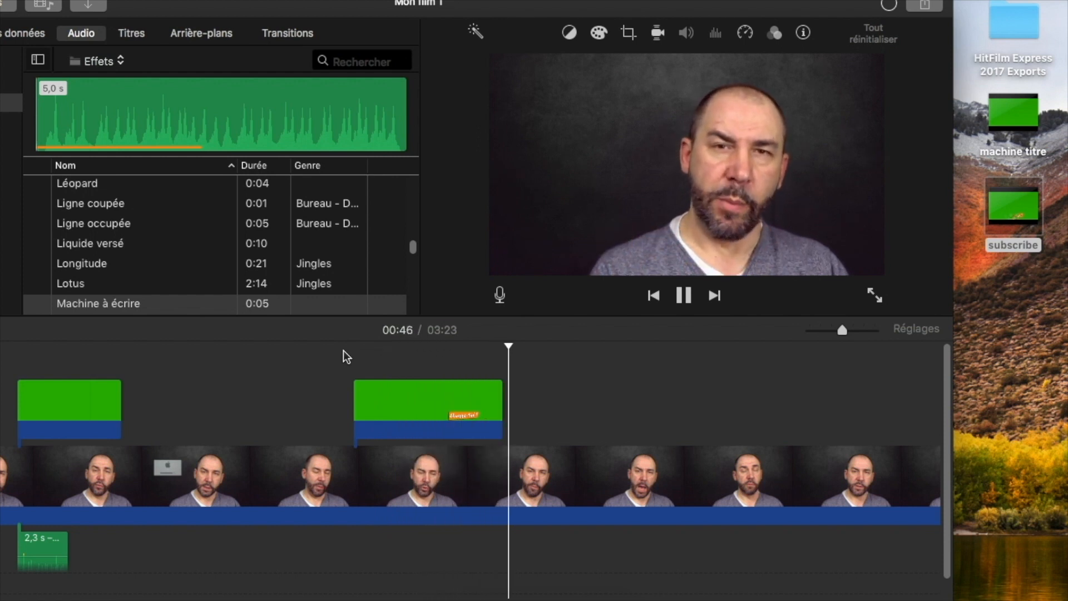
key(space)
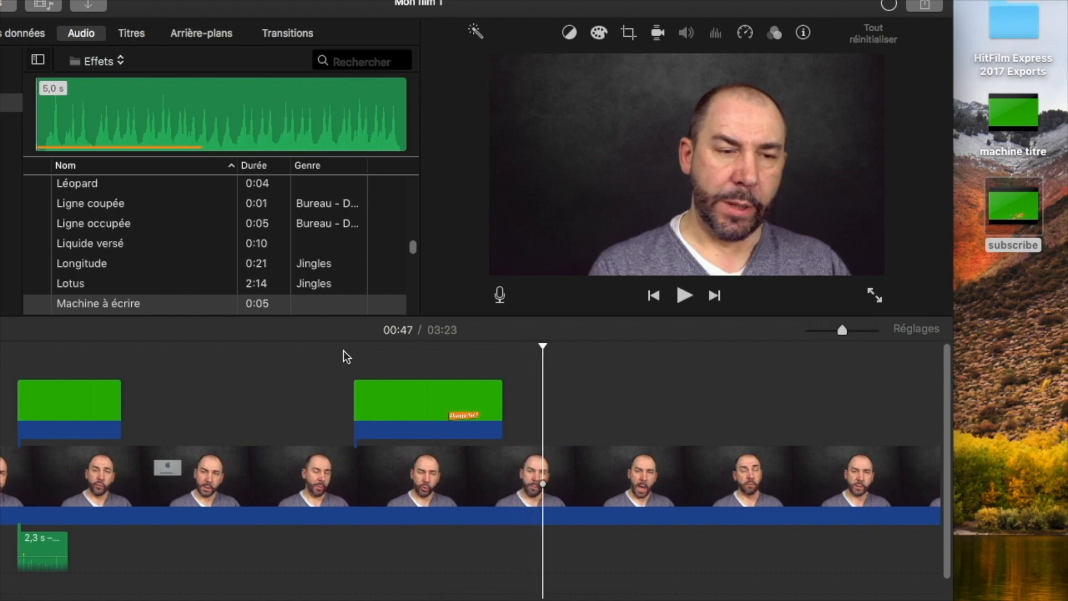